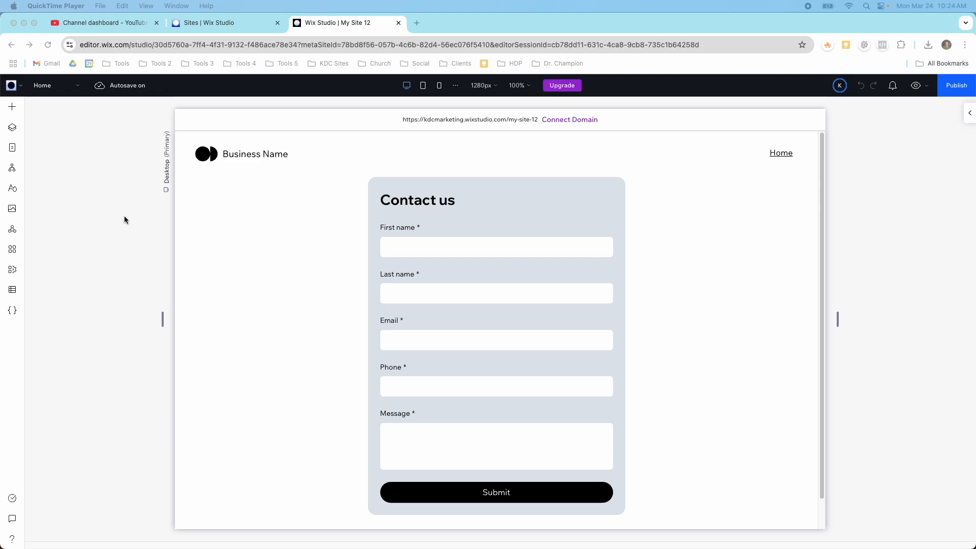
- Select the Contact us form on the Home page so its Edit Form toolbar appears
{"action": "scroll", "coordinate": [185, 223], "scroll_direction": "down", "scroll_amount": 1}
{"action": "left_click", "coordinate": [227, 226]}
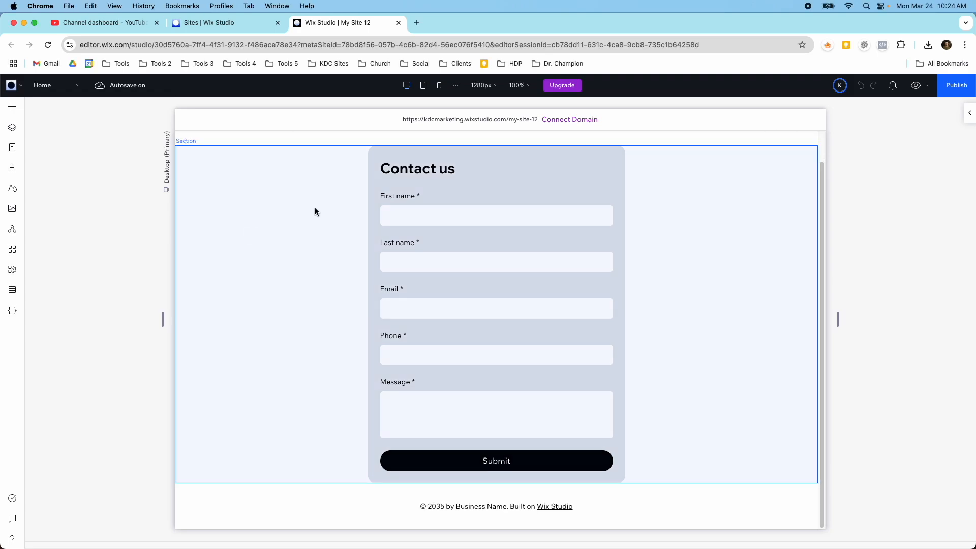
{"action": "left_click", "coordinate": [351, 194]}
{"action": "scroll", "coordinate": [407, 206], "scroll_direction": "up", "scroll_amount": 1}
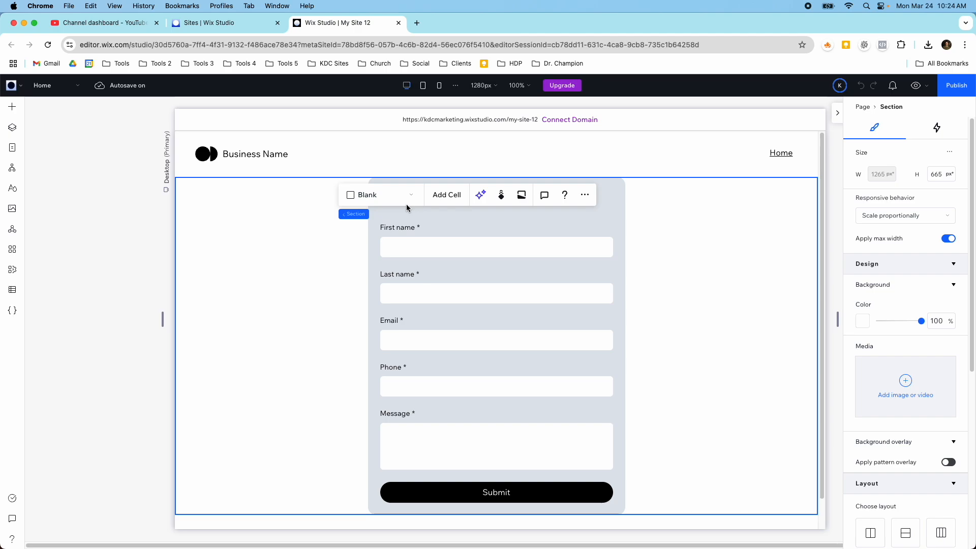
{"action": "left_click", "coordinate": [589, 227]}
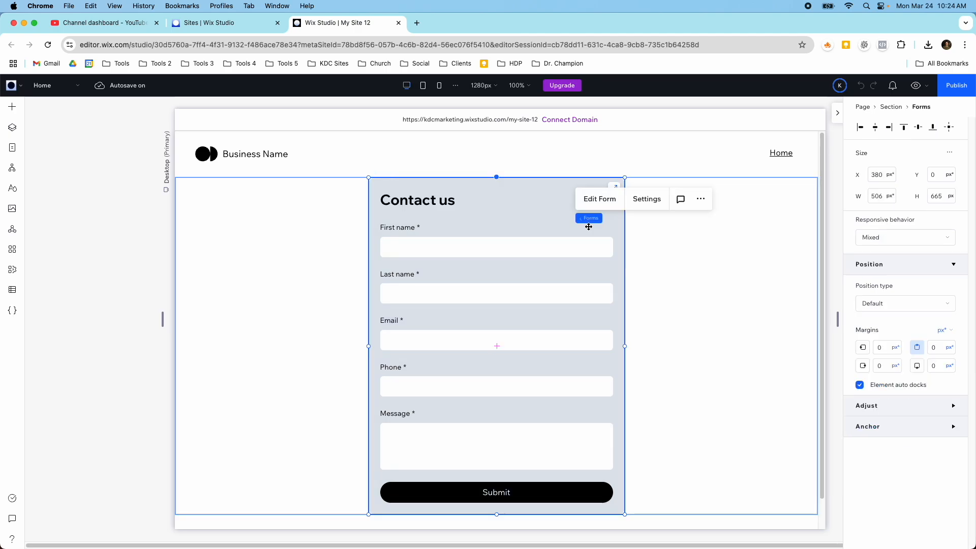
- Open Contact Us Test in the form editor, trying to delete Last name but cancelling
{"action": "left_click", "coordinate": [607, 202]}
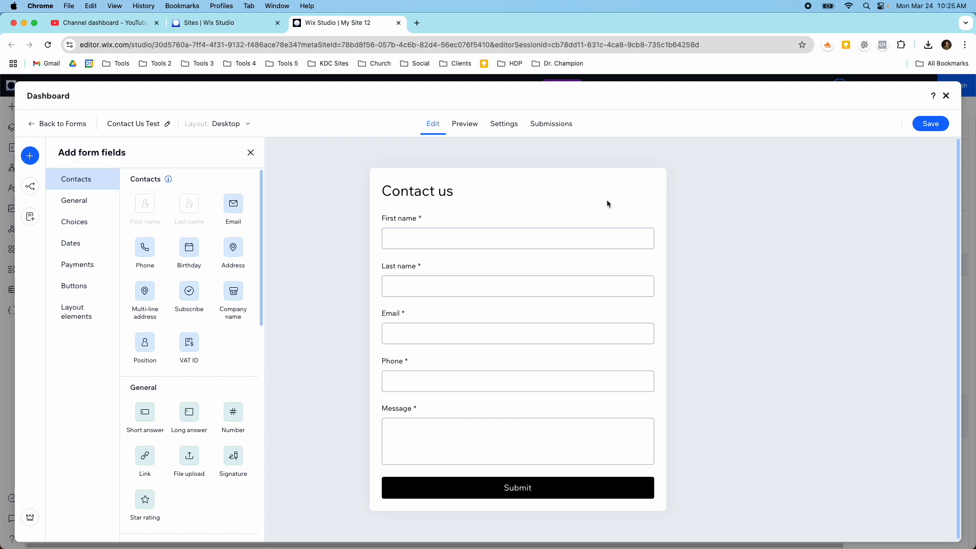
{"action": "scroll", "coordinate": [518, 254], "scroll_direction": "down", "scroll_amount": 1}
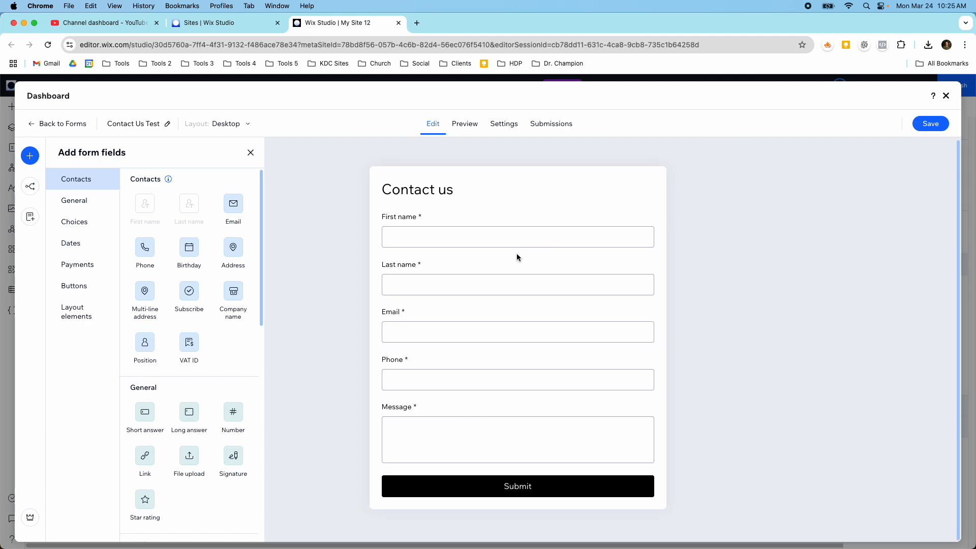
{"action": "left_click", "coordinate": [493, 250]}
{"action": "left_click", "coordinate": [452, 266]}
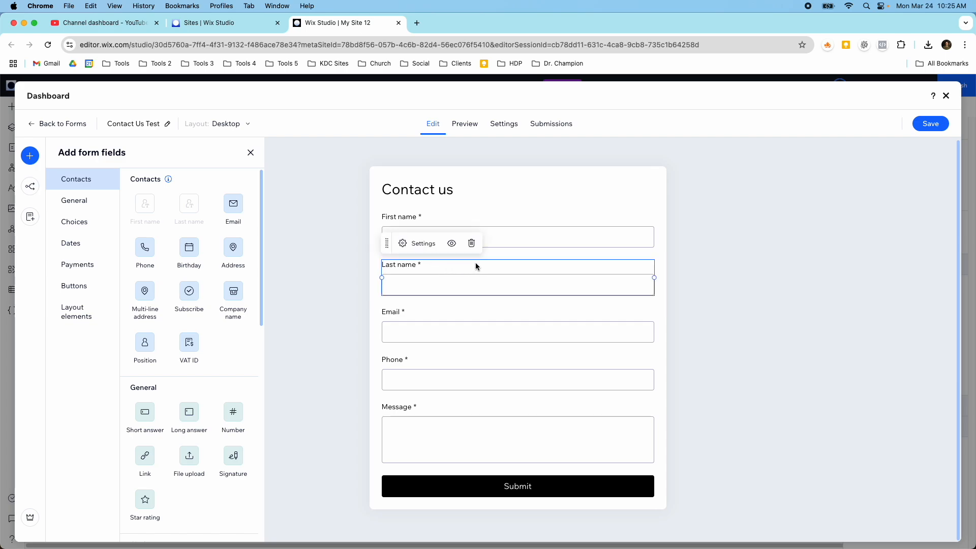
{"action": "left_click", "coordinate": [472, 246]}
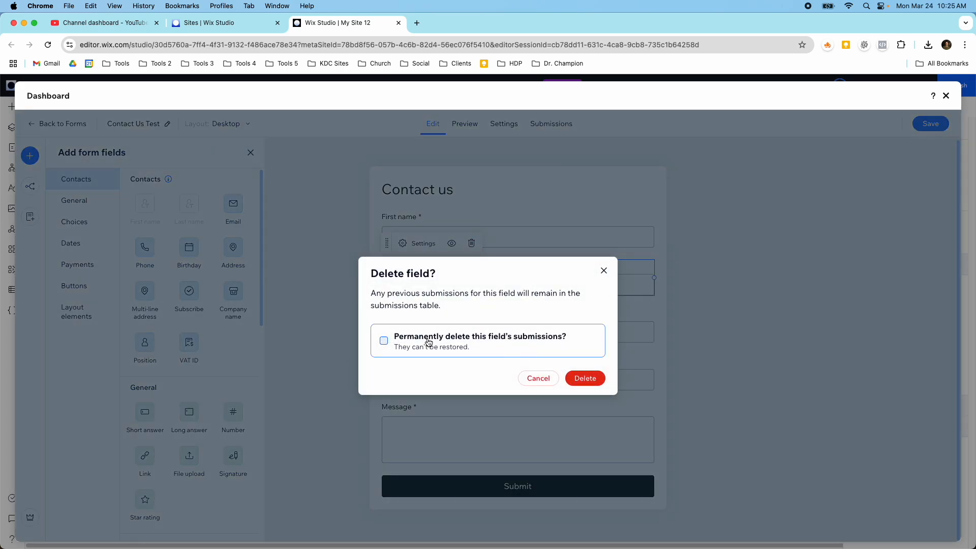
{"action": "left_click", "coordinate": [524, 379]}
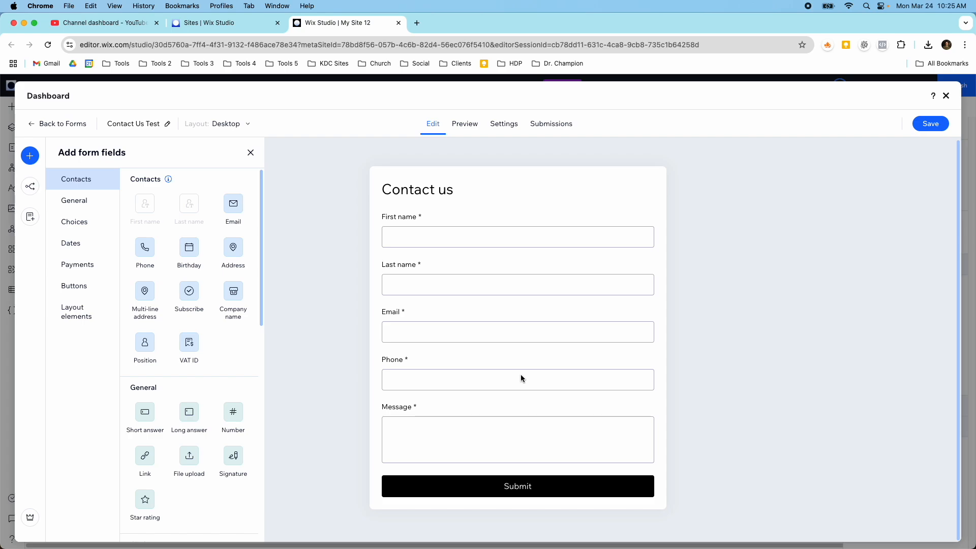
{"action": "left_click", "coordinate": [459, 247]}
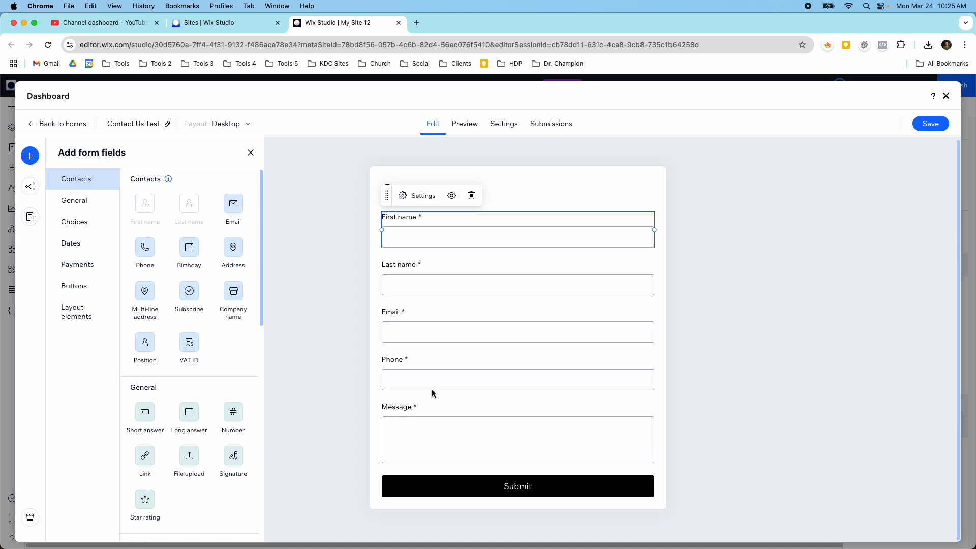
{"action": "scroll", "coordinate": [192, 359], "scroll_direction": "down", "scroll_amount": 3}
{"action": "scroll", "coordinate": [191, 362], "scroll_direction": "down", "scroll_amount": 12}
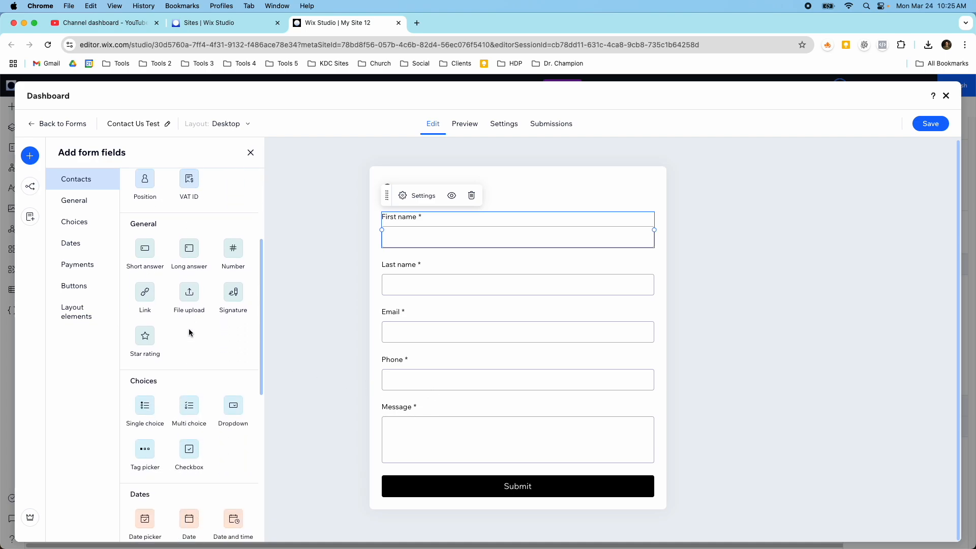
{"action": "scroll", "coordinate": [189, 330], "scroll_direction": "down", "scroll_amount": 2}
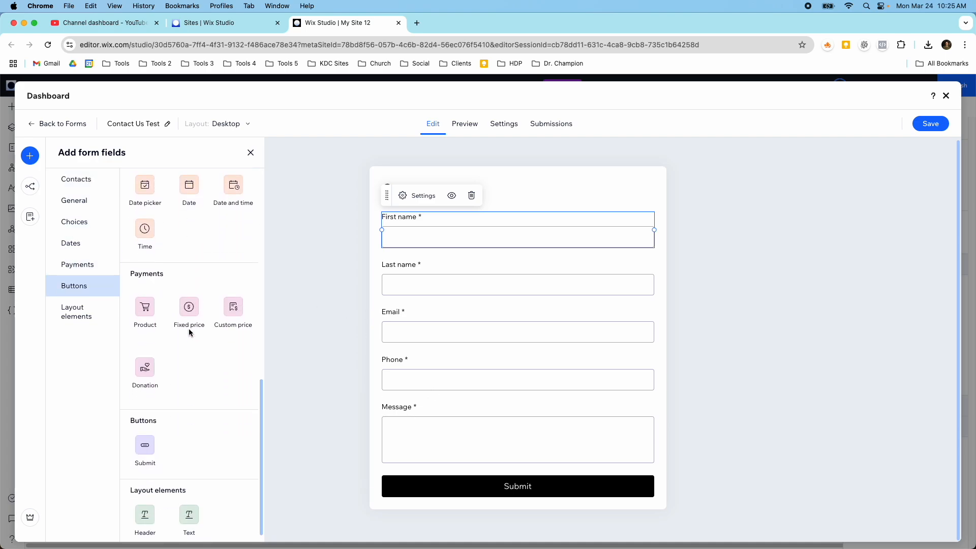
{"action": "scroll", "coordinate": [189, 331], "scroll_direction": "up", "scroll_amount": 15}
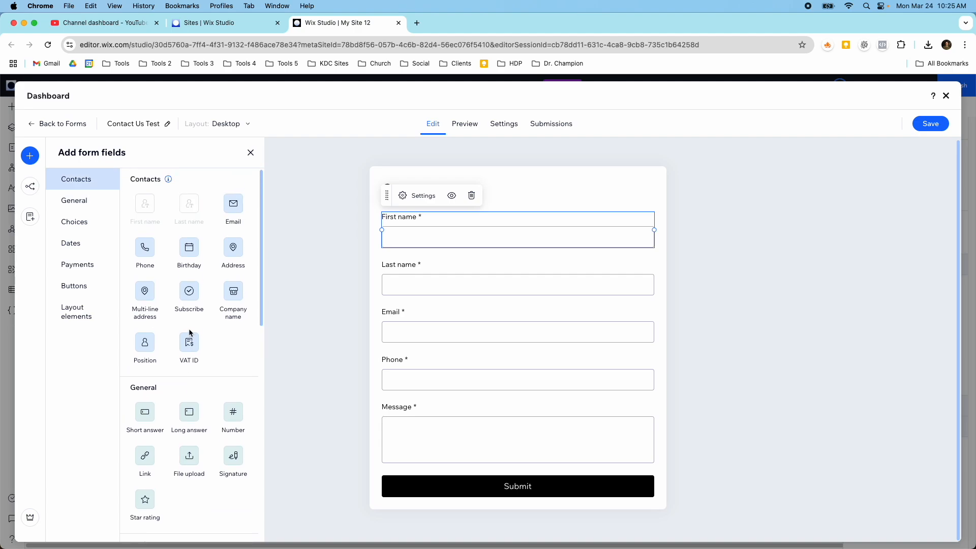
{"action": "scroll", "coordinate": [206, 284], "scroll_direction": "down", "scroll_amount": 2}
{"action": "scroll", "coordinate": [205, 283], "scroll_direction": "down", "scroll_amount": 3}
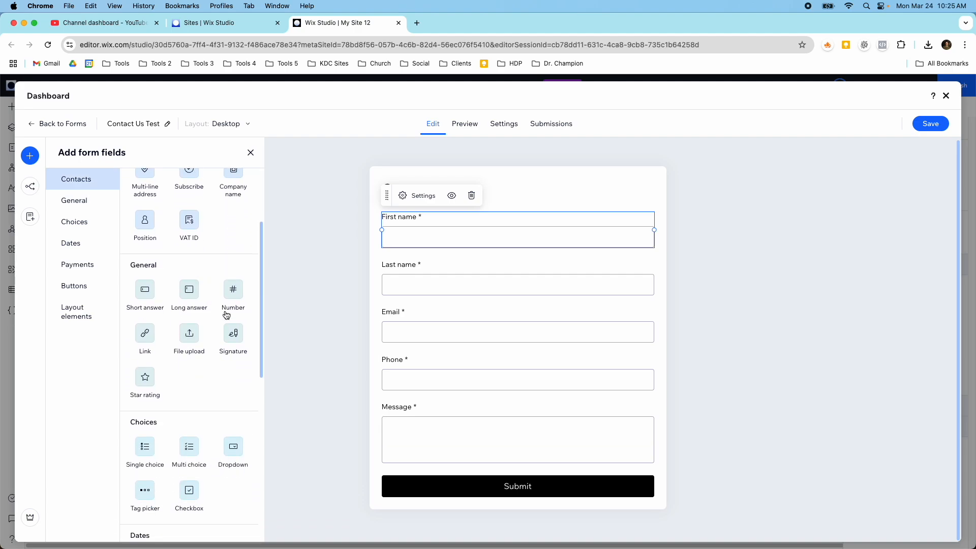
{"action": "scroll", "coordinate": [213, 312], "scroll_direction": "down", "scroll_amount": 5}
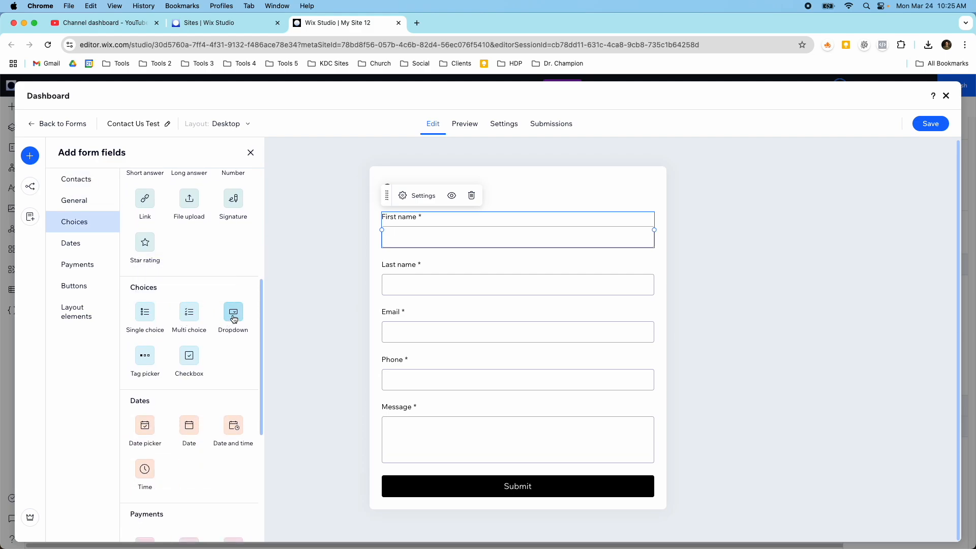
{"action": "scroll", "coordinate": [232, 329], "scroll_direction": "down", "scroll_amount": 3}
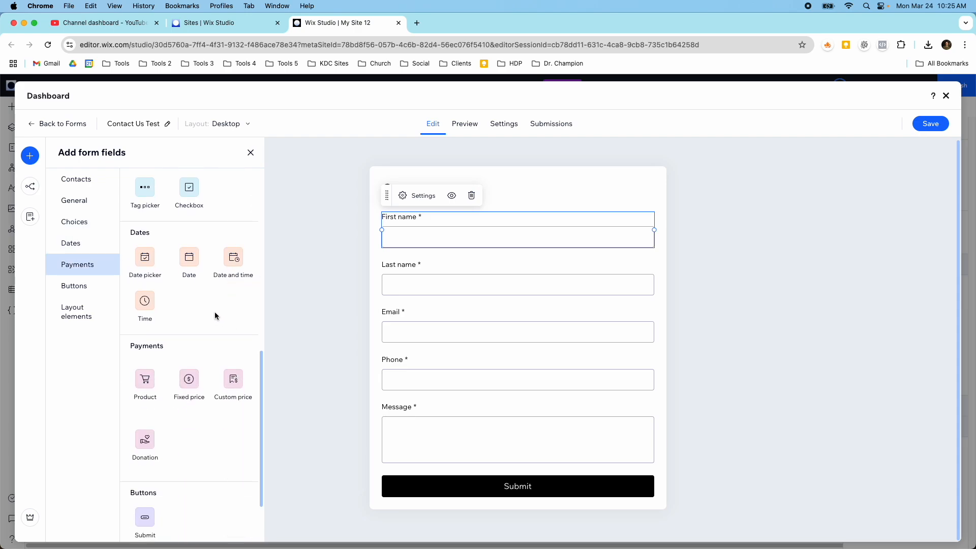
{"action": "scroll", "coordinate": [215, 316], "scroll_direction": "down", "scroll_amount": 1}
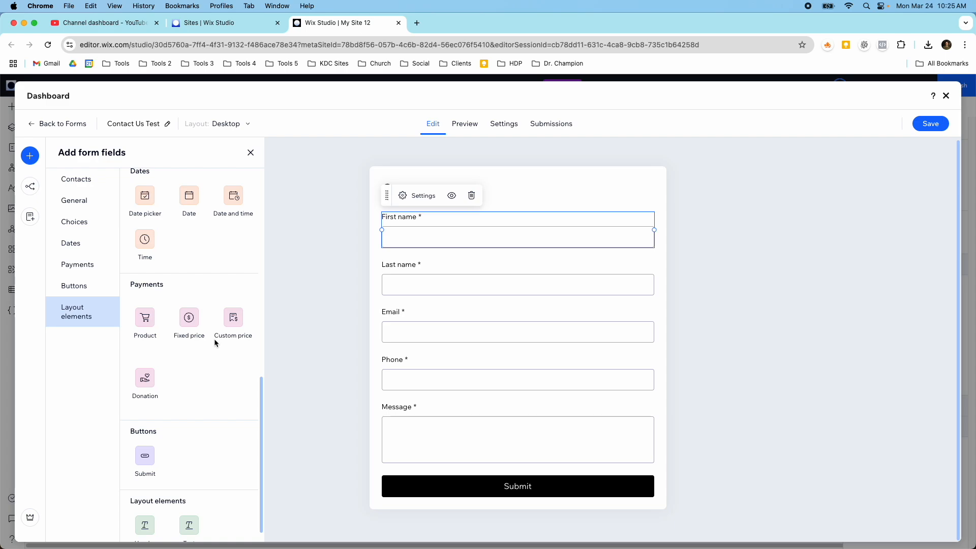
{"action": "scroll", "coordinate": [214, 338], "scroll_direction": "down", "scroll_amount": 1}
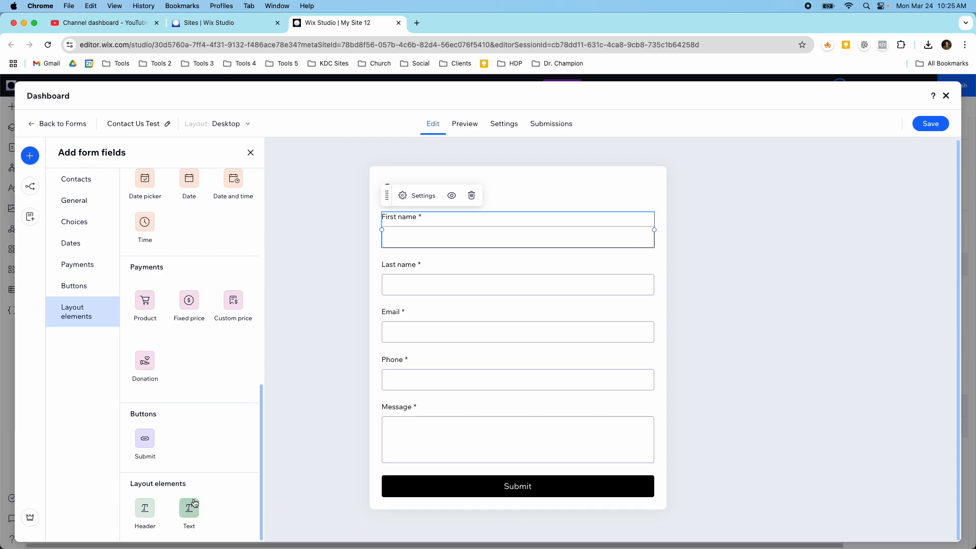
- Place a Text element beneath the Contact us heading and a Dropdown between Last name and Email
{"action": "left_click", "coordinate": [511, 196]}
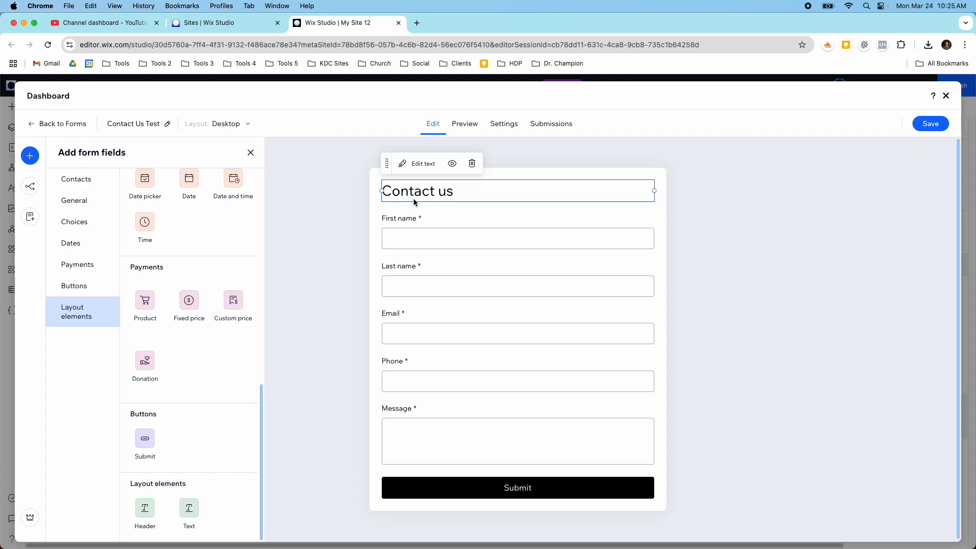
{"action": "left_click_drag", "start_coordinate": [189, 507], "coordinate": [414, 203]}
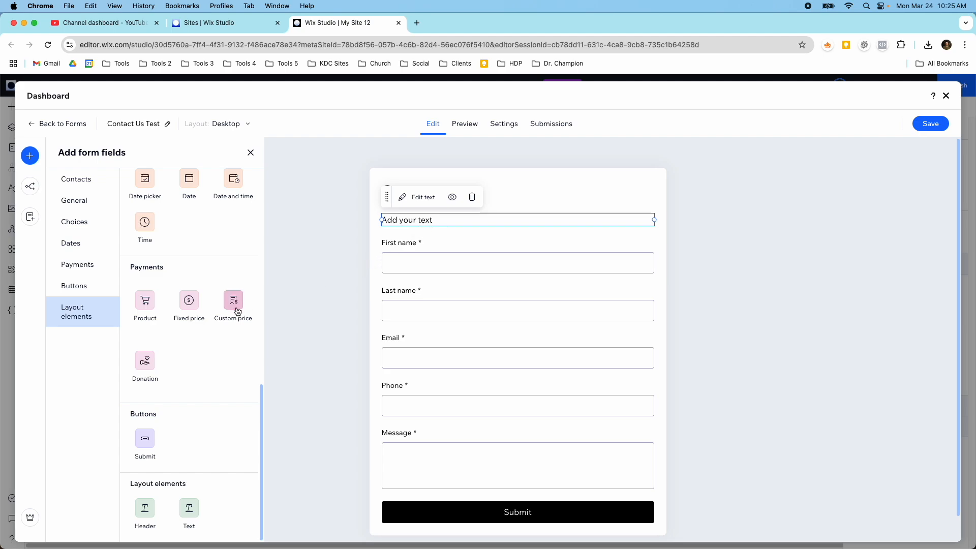
{"action": "scroll", "coordinate": [145, 270], "scroll_direction": "up", "scroll_amount": 2}
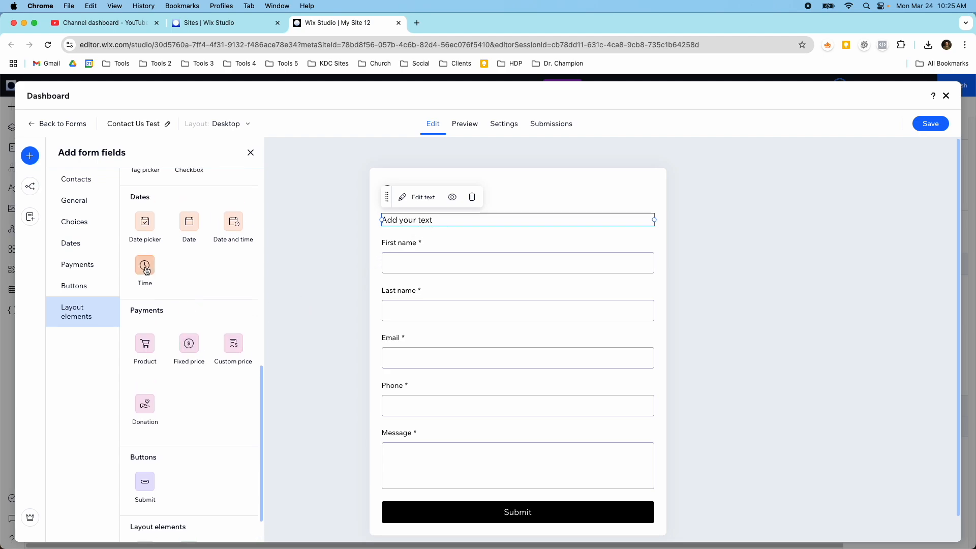
{"action": "scroll", "coordinate": [132, 263], "scroll_direction": "up", "scroll_amount": 2}
{"action": "scroll", "coordinate": [140, 259], "scroll_direction": "up", "scroll_amount": 5}
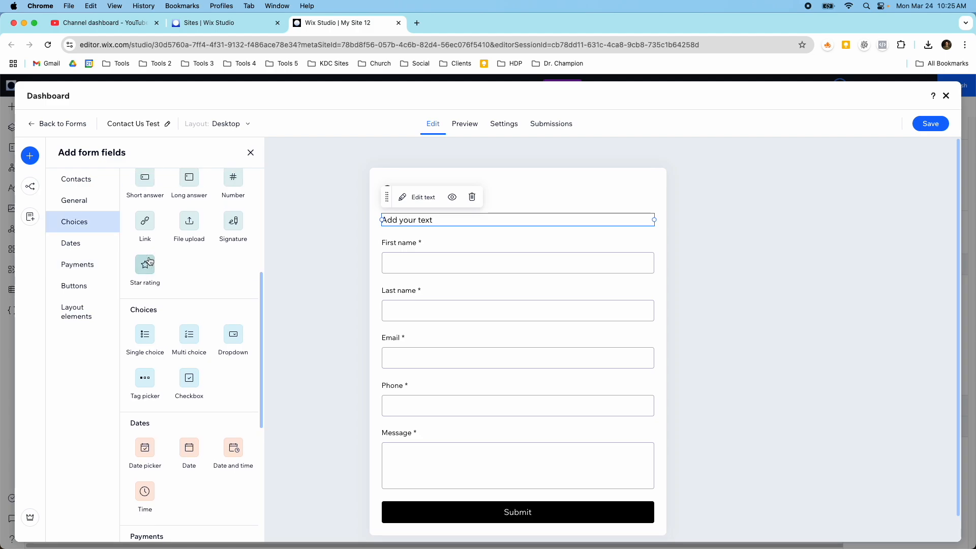
{"action": "scroll", "coordinate": [184, 287], "scroll_direction": "down", "scroll_amount": 2}
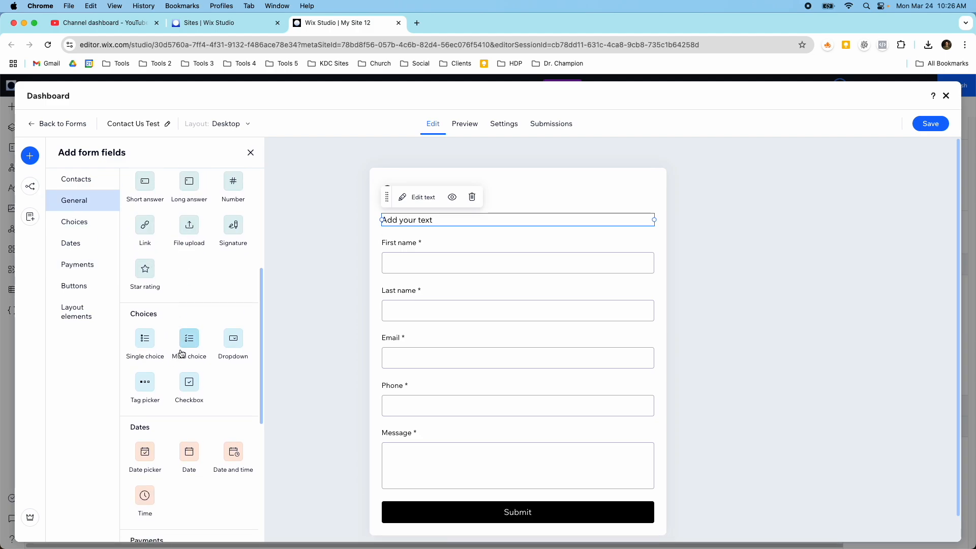
{"action": "scroll", "coordinate": [178, 336], "scroll_direction": "down", "scroll_amount": 2}
{"action": "left_click", "coordinate": [231, 294]}
{"action": "left_click_drag", "start_coordinate": [230, 293], "coordinate": [437, 365]}
- Rename the dropdown options to Red and Blue and add a third option, Green
{"action": "triple_click", "coordinate": [836, 281]}
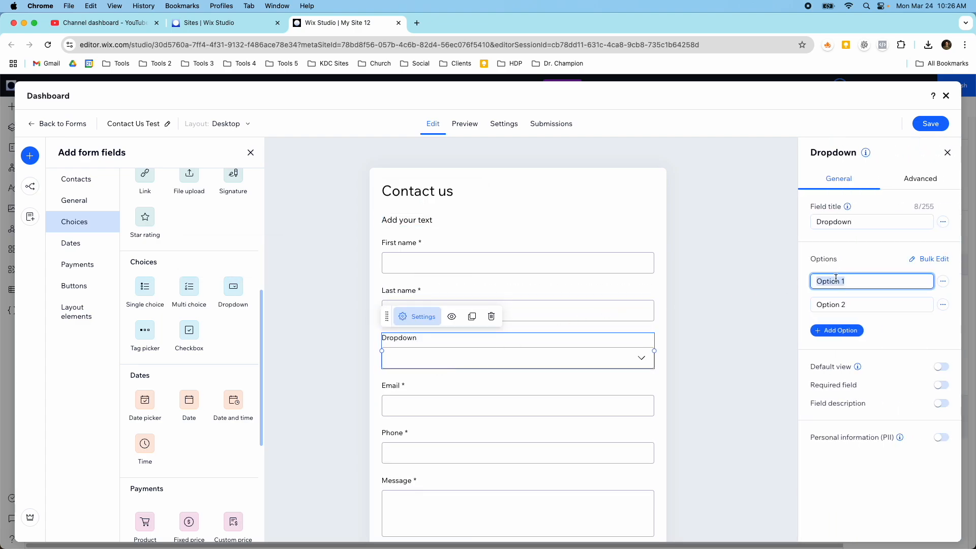
{"action": "type", "text": "Red"}
{"action": "double_click", "coordinate": [853, 303]}
{"action": "triple_click", "coordinate": [854, 302]}
{"action": "type", "text": "Blue"}
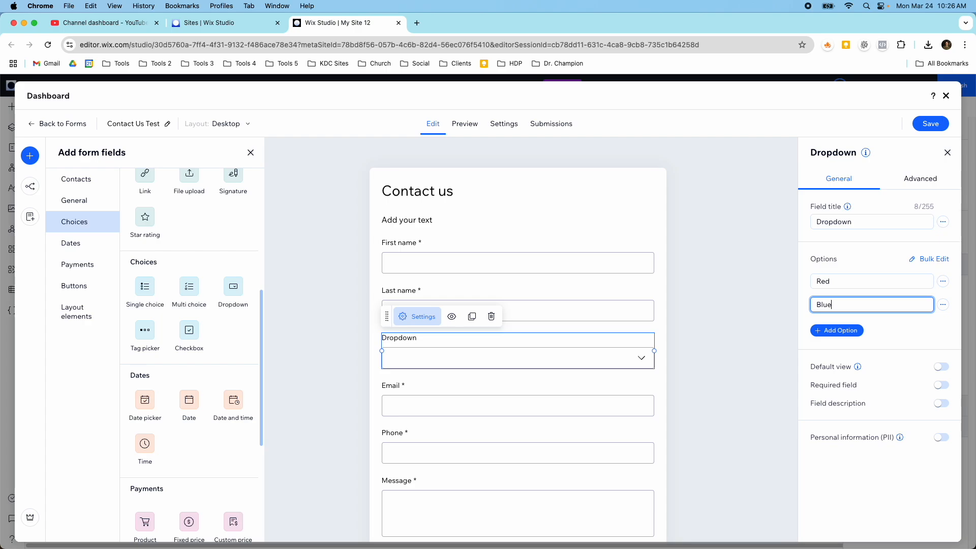
{"action": "left_click", "coordinate": [840, 330]}
{"action": "triple_click", "coordinate": [840, 326]}
{"action": "type", "text": "Gren"}
{"action": "left_click", "coordinate": [830, 328]}
{"action": "type", "text": "e"}
- Title the dropdown 'Favorite color', make it required, and save the form
{"action": "left_click", "coordinate": [834, 224]}
{"action": "double_click", "coordinate": [835, 224]}
{"action": "type", "text": "Fac"}
{"action": "key", "text": "BackSpace"}
{"action": "type", "text": "vo"}
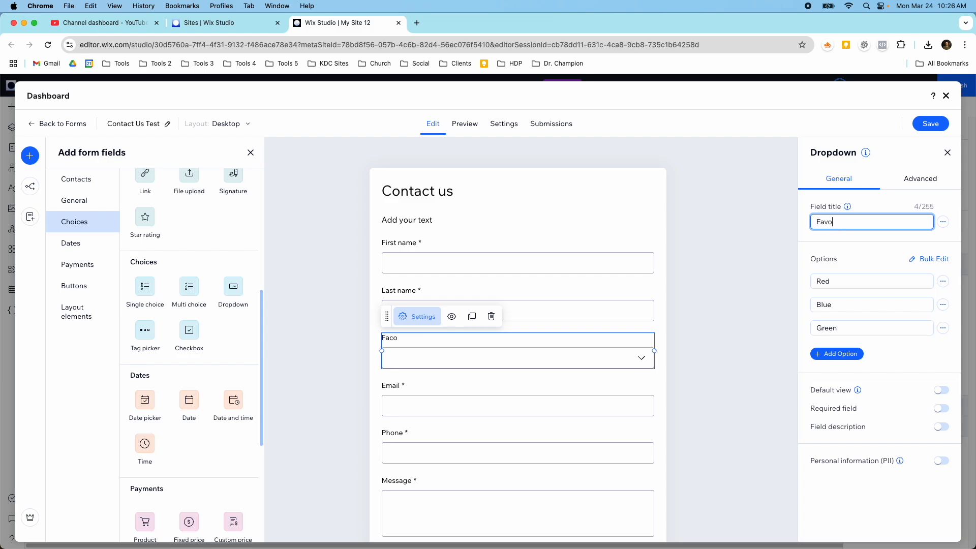
{"action": "type", "text": "rite color"}
{"action": "left_click", "coordinate": [940, 408]}
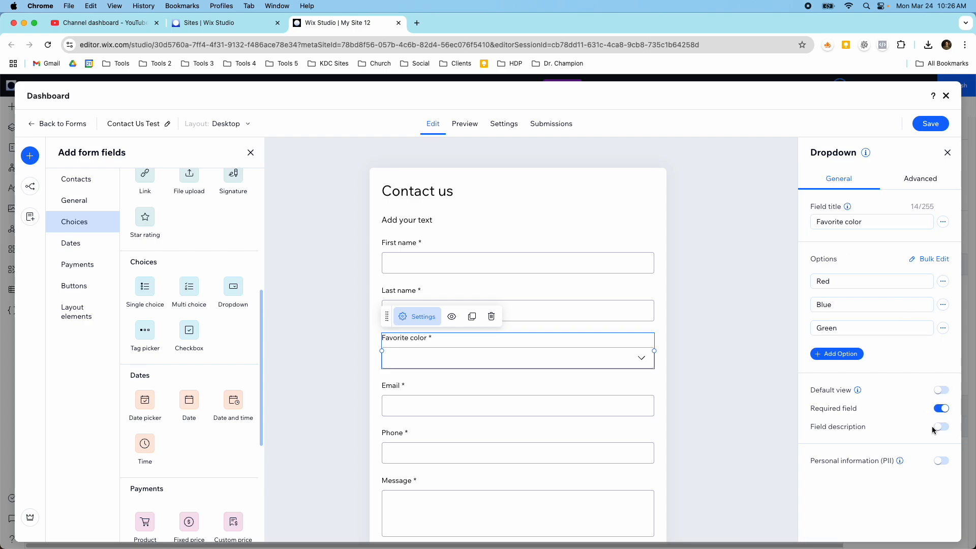
{"action": "left_click", "coordinate": [932, 126]}
{"action": "scroll", "coordinate": [542, 352], "scroll_direction": "down", "scroll_amount": 1}
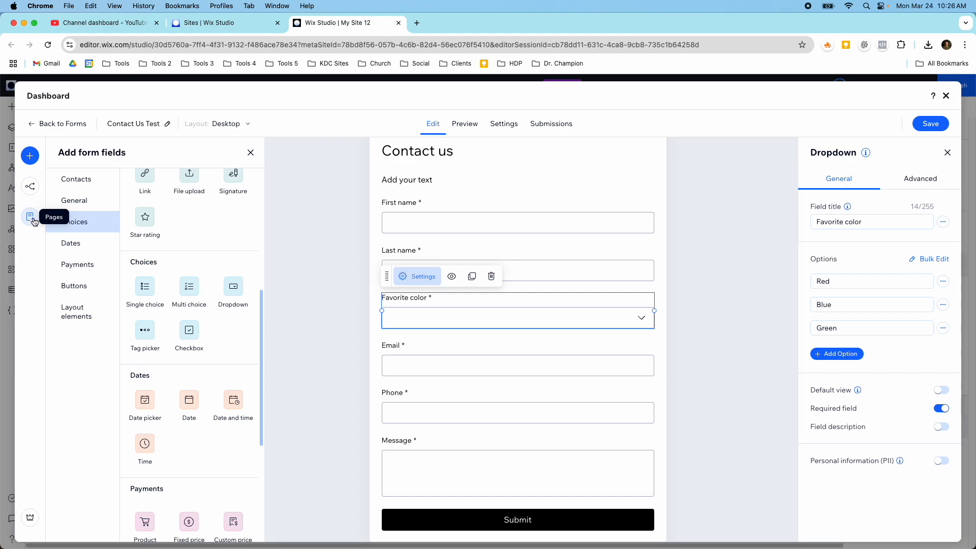
- Look at the form's conditional rules, then save the form and return to the site editor
{"action": "left_click", "coordinate": [29, 192]}
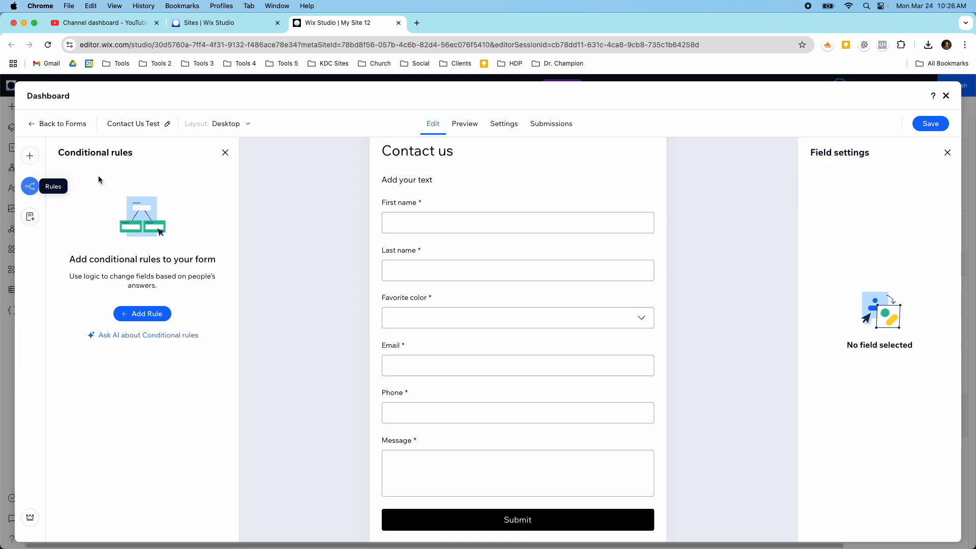
{"action": "left_click", "coordinate": [226, 153]}
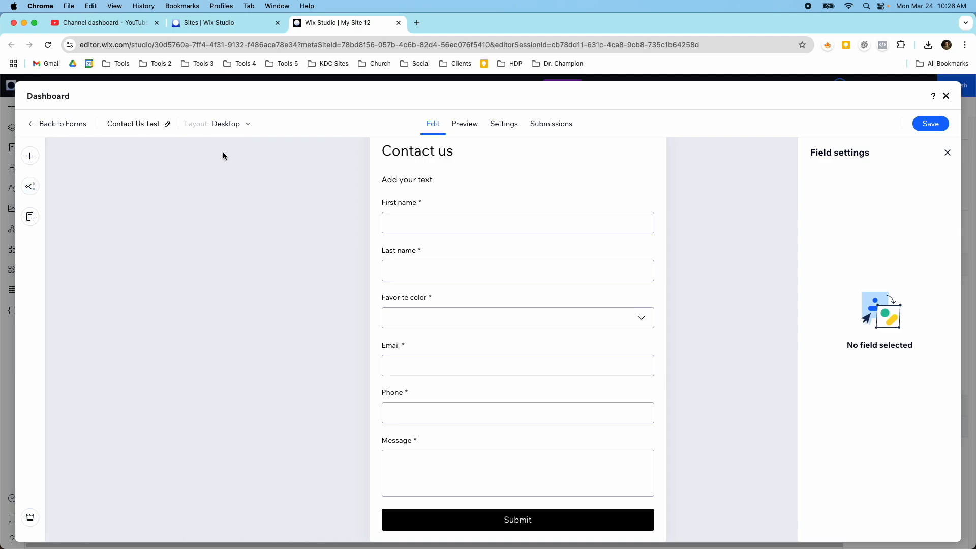
{"action": "left_click", "coordinate": [922, 128]}
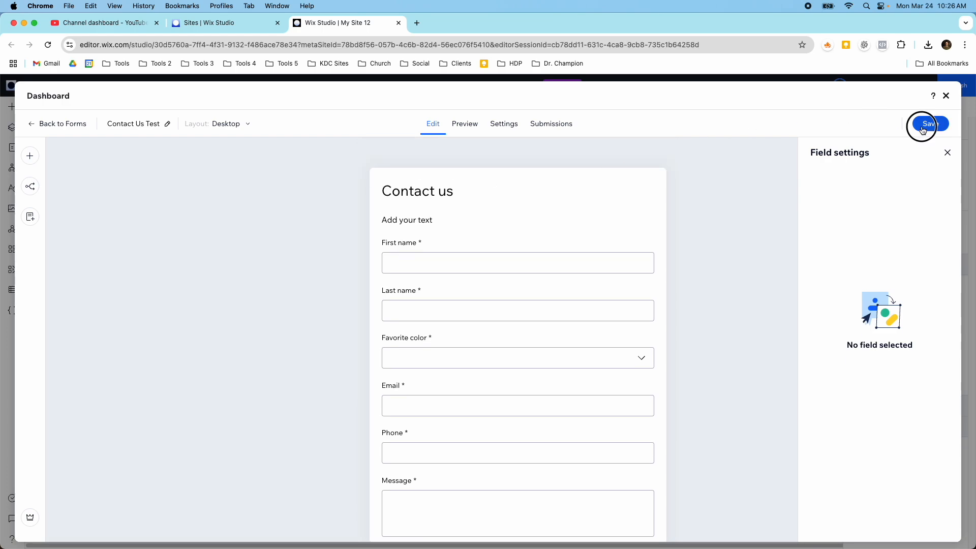
{"action": "left_click", "coordinate": [946, 96]}
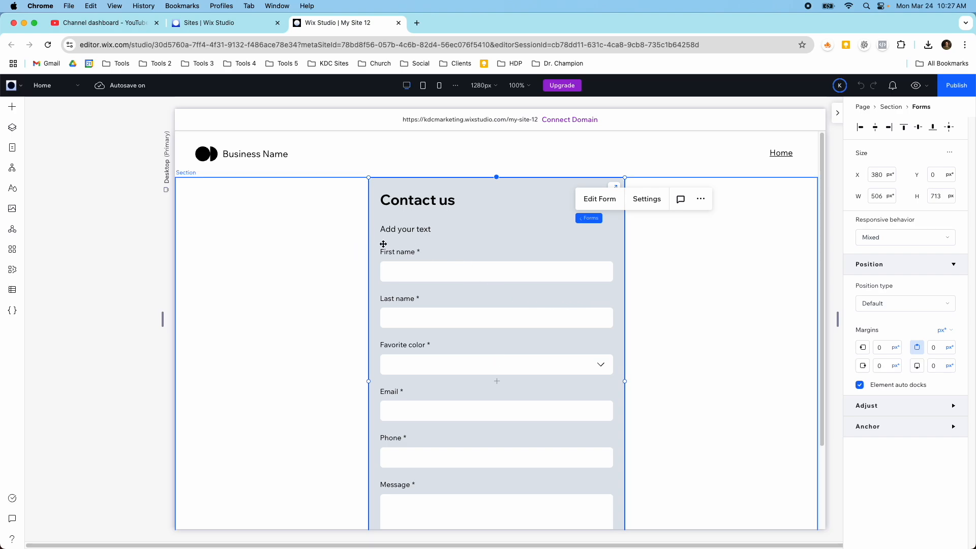
- Open the live site preview to try out the contact form
{"action": "scroll", "coordinate": [420, 276], "scroll_direction": "down", "scroll_amount": 1}
{"action": "scroll", "coordinate": [419, 276], "scroll_direction": "down", "scroll_amount": 3}
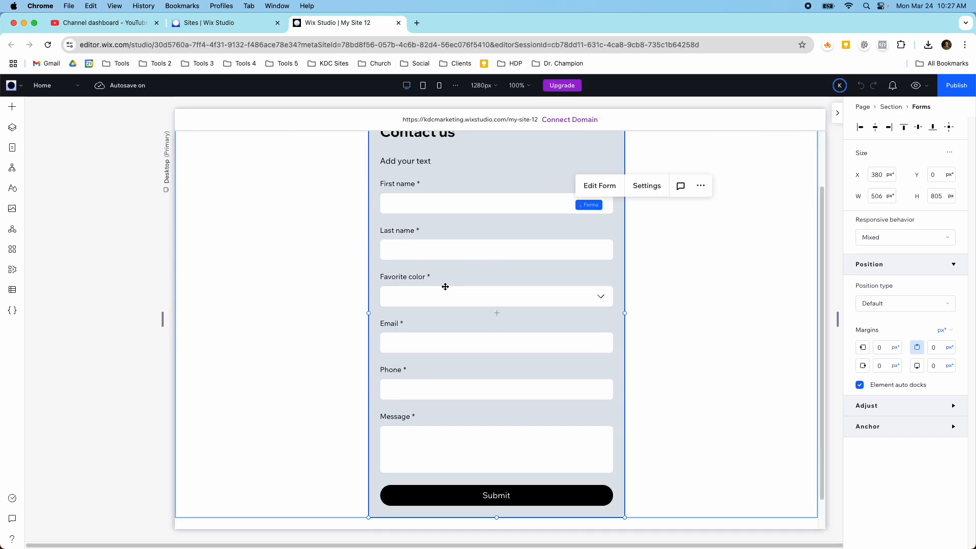
{"action": "left_click", "coordinate": [918, 85]}
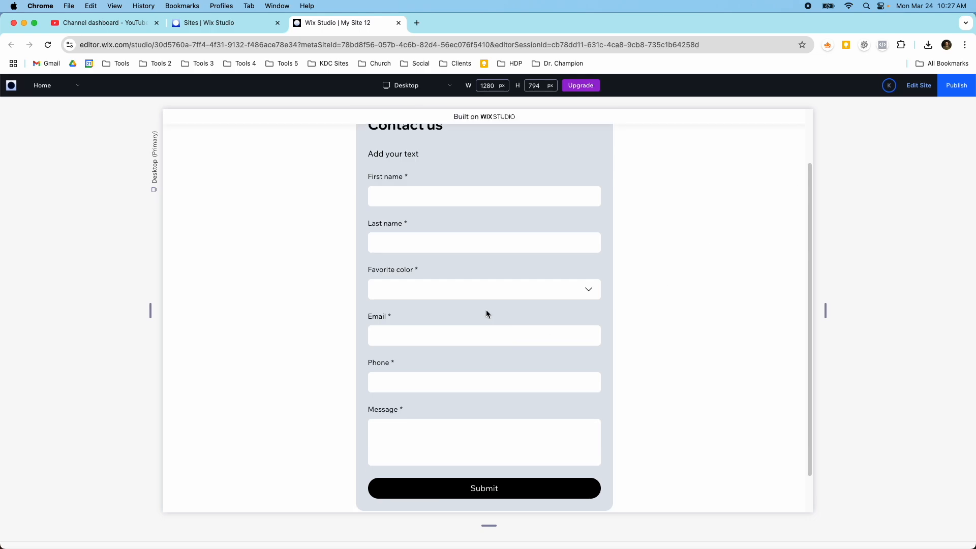
- In the preview form, enter the tester's first and last name and choose Red as favorite color
{"action": "left_click", "coordinate": [509, 293]}
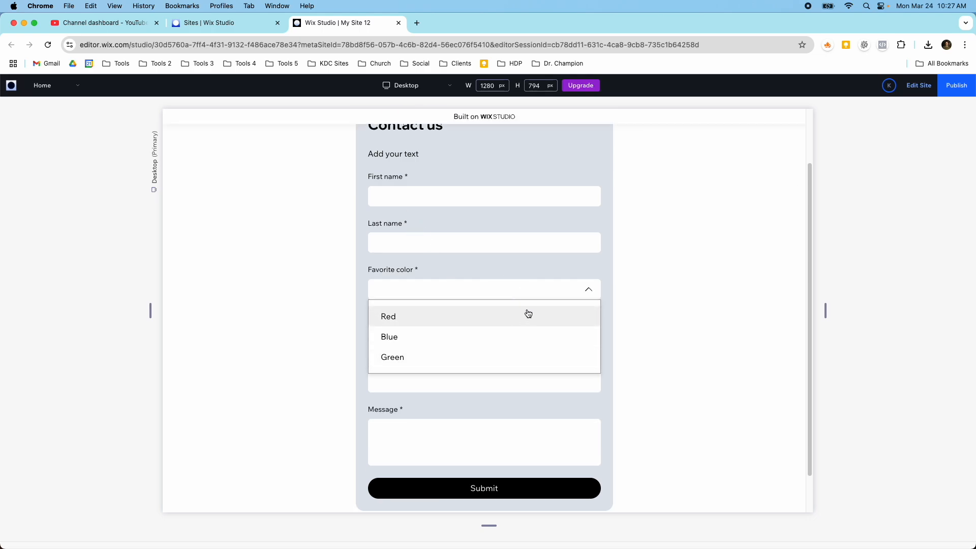
{"action": "left_click", "coordinate": [590, 289]}
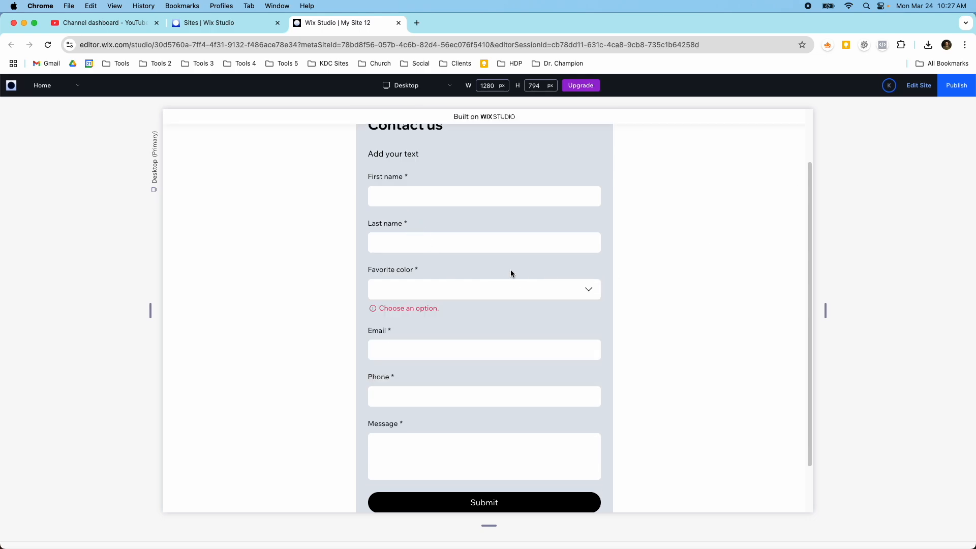
{"action": "left_click", "coordinate": [404, 198]}
{"action": "type", "text": "Kip"}
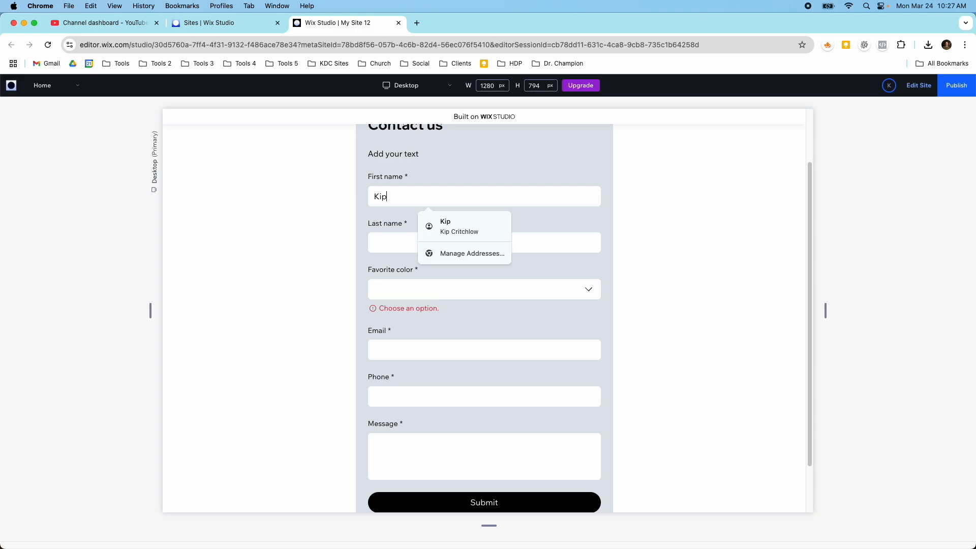
{"action": "key", "text": "Tab"}
{"action": "type", "text": "Test"}
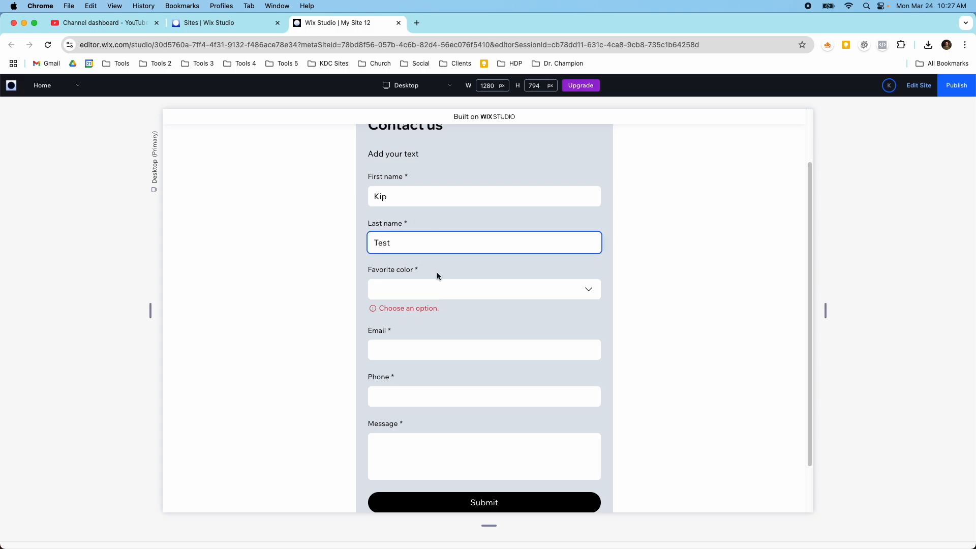
{"action": "left_click", "coordinate": [442, 291]}
{"action": "left_click", "coordinate": [441, 323]}
- Fill in the tester's email and a phone number with the 1 country code
{"action": "left_click", "coordinate": [440, 334]}
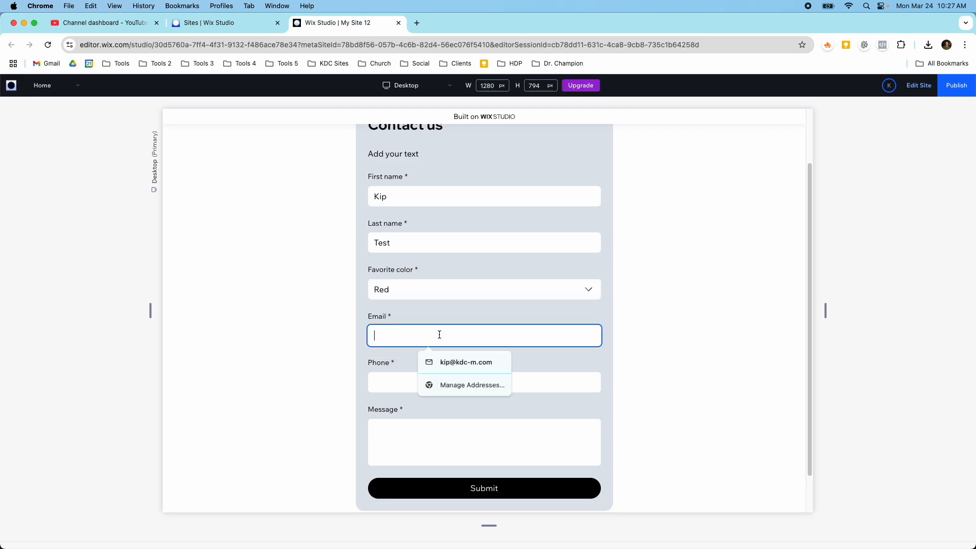
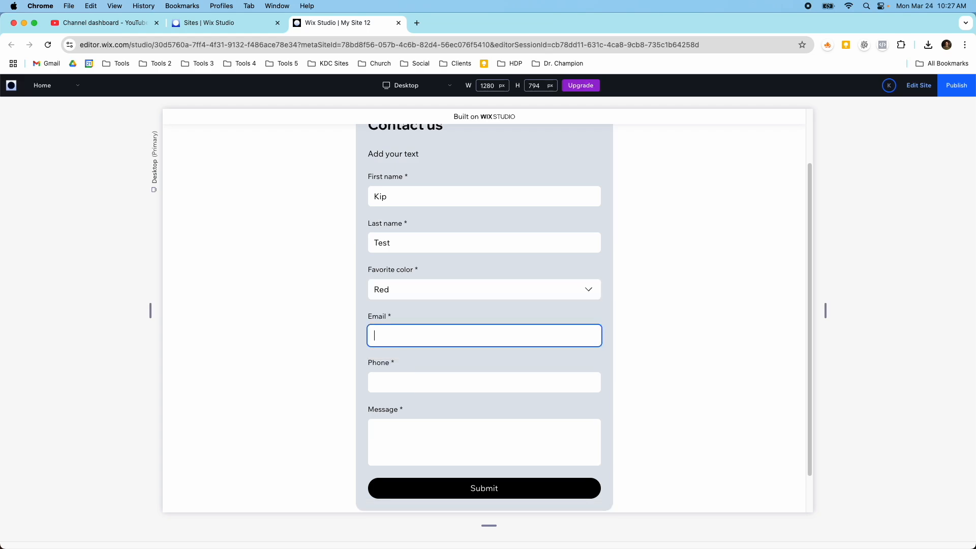
{"action": "key", "text": "Tab"}
{"action": "type", "text": "801-555-5555"}
{"action": "left_click", "coordinate": [438, 420]}
{"action": "left_click", "coordinate": [425, 442]}
{"action": "left_click", "coordinate": [379, 385]}
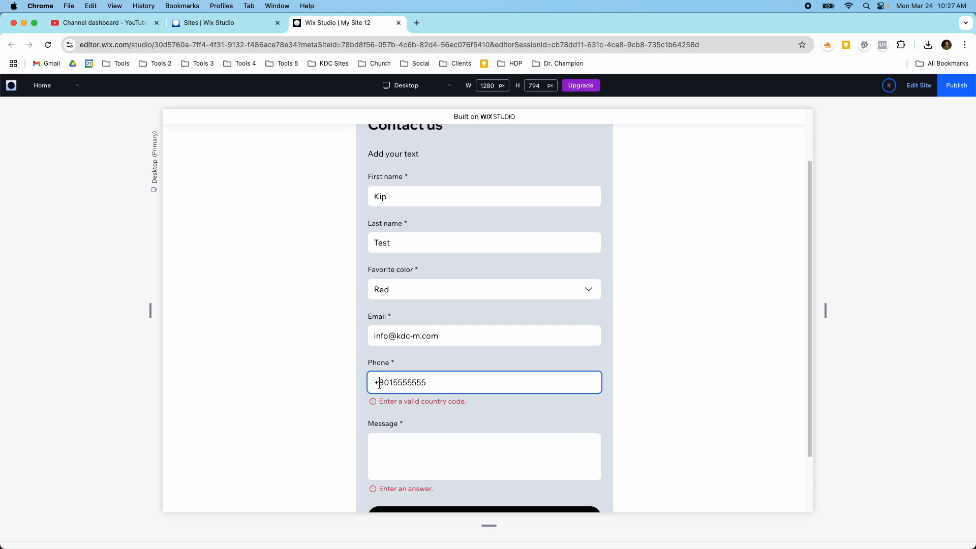
{"action": "type", "text": "1"}
- Write the message 'This is a test for this form', submit it, and return to editing
{"action": "left_click", "coordinate": [395, 430]}
{"action": "type", "text": "This i"}
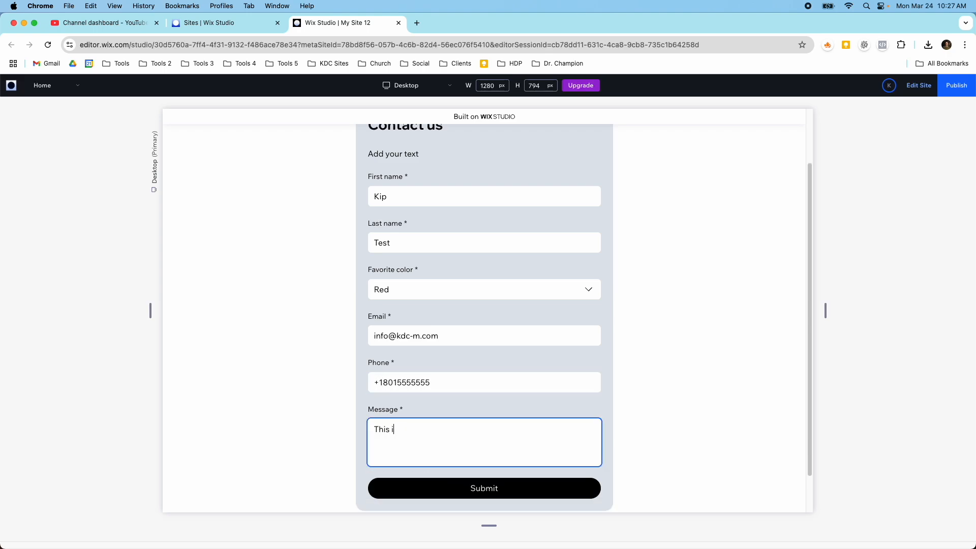
{"action": "type", "text": "s a test for this form"}
{"action": "scroll", "coordinate": [394, 466], "scroll_direction": "down", "scroll_amount": 2}
{"action": "left_click", "coordinate": [424, 450]}
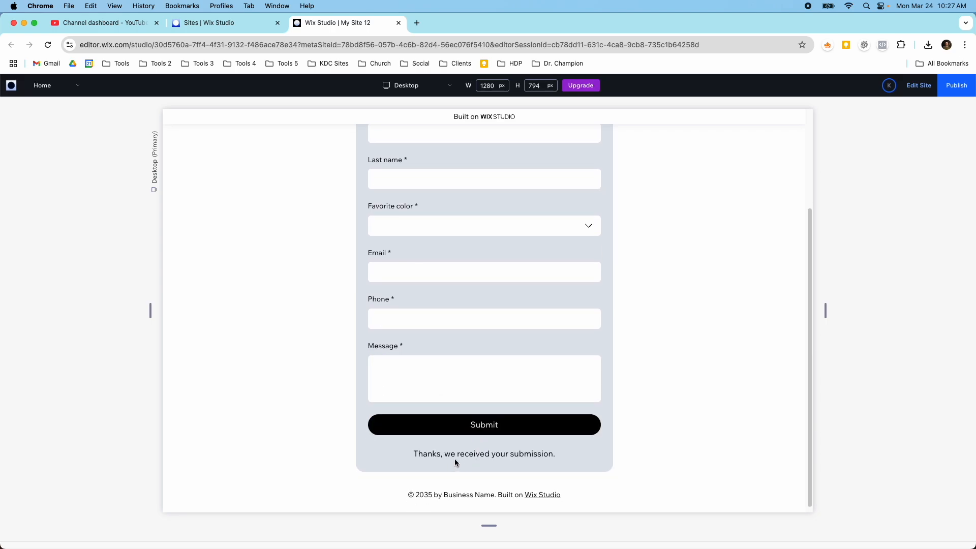
{"action": "left_click", "coordinate": [911, 94]}
- Reopen the form and view its Settings, then Submissions, to find the Red test entry
{"action": "left_click", "coordinate": [486, 206]}
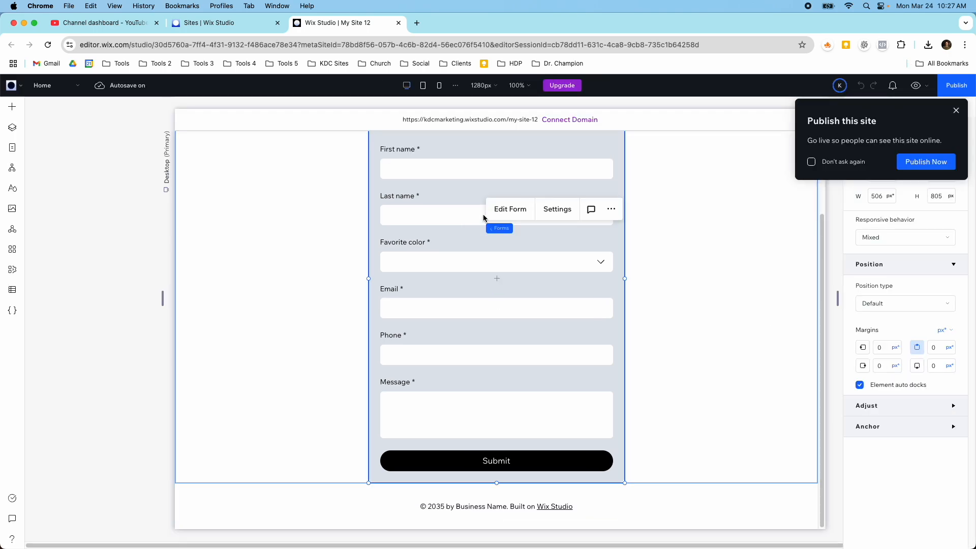
{"action": "left_click", "coordinate": [492, 213]}
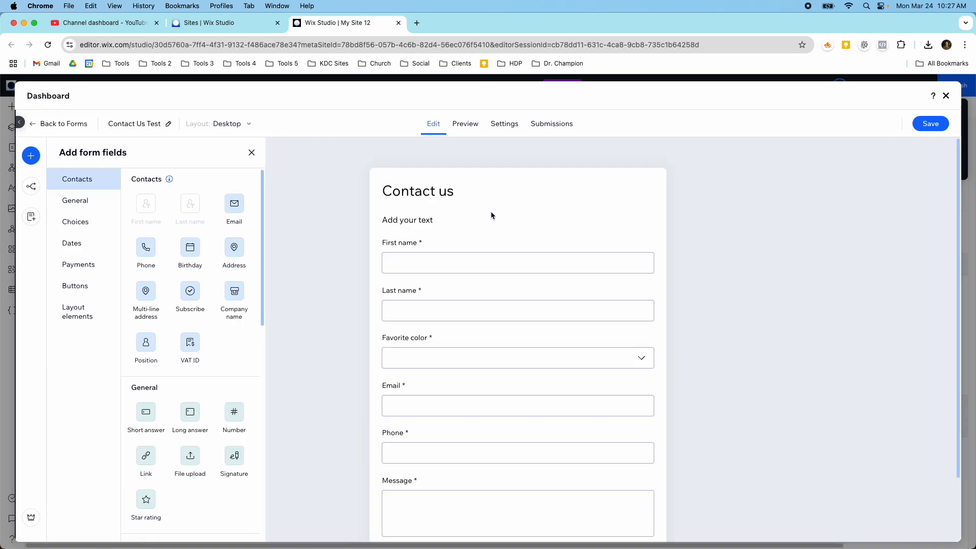
{"action": "left_click", "coordinate": [500, 131]}
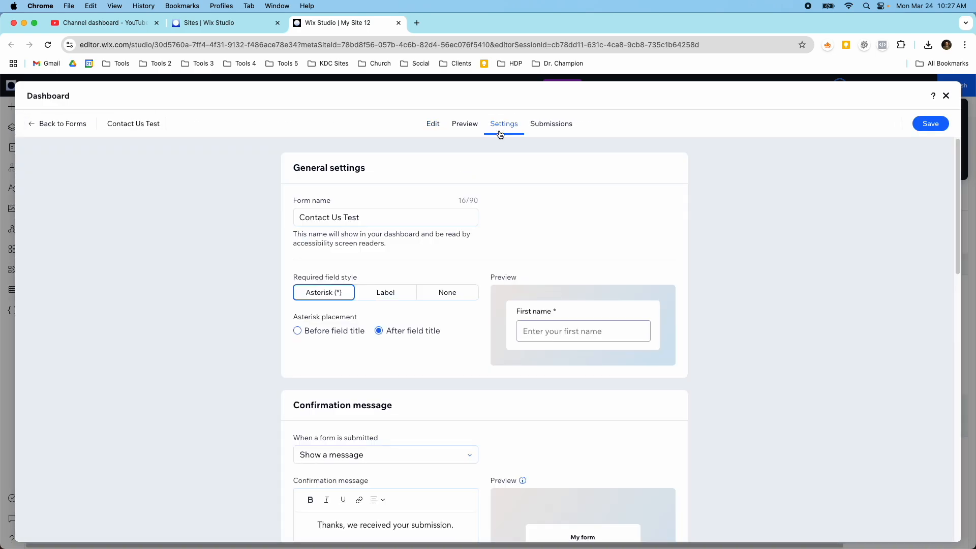
{"action": "scroll", "coordinate": [465, 244], "scroll_direction": "down", "scroll_amount": 5}
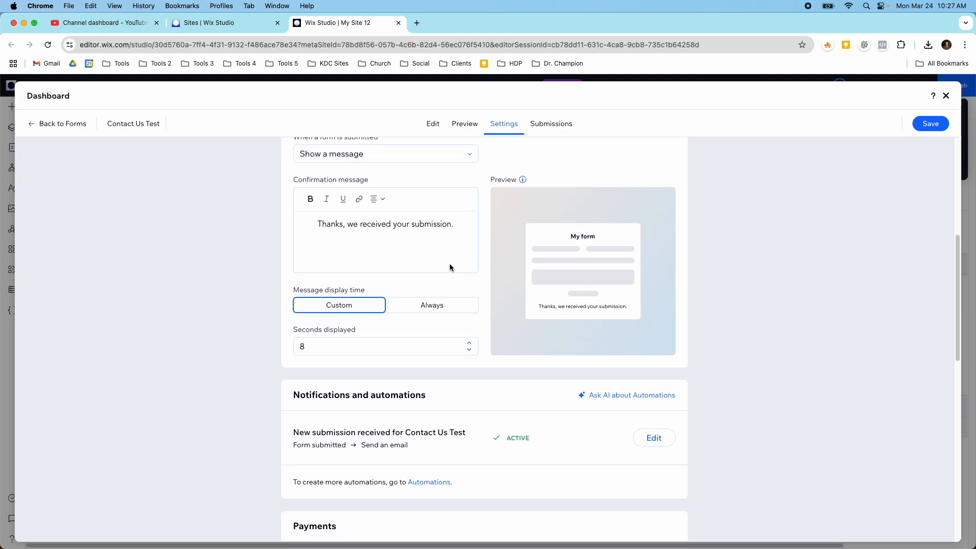
{"action": "scroll", "coordinate": [463, 254], "scroll_direction": "up", "scroll_amount": 2}
{"action": "left_click", "coordinate": [548, 124]}
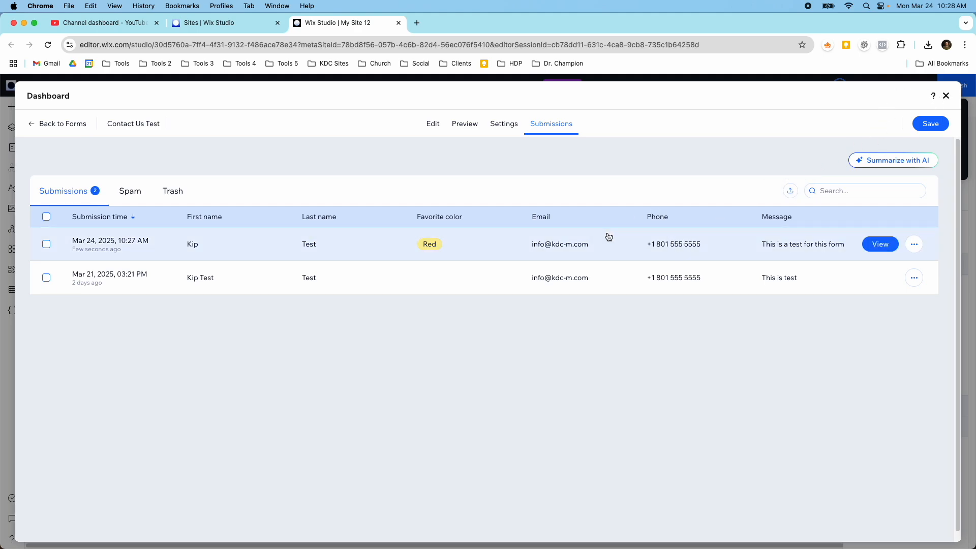
- Close the submissions dashboard and reopen Contact Us Test in the form editor
{"action": "left_click", "coordinate": [946, 96]}
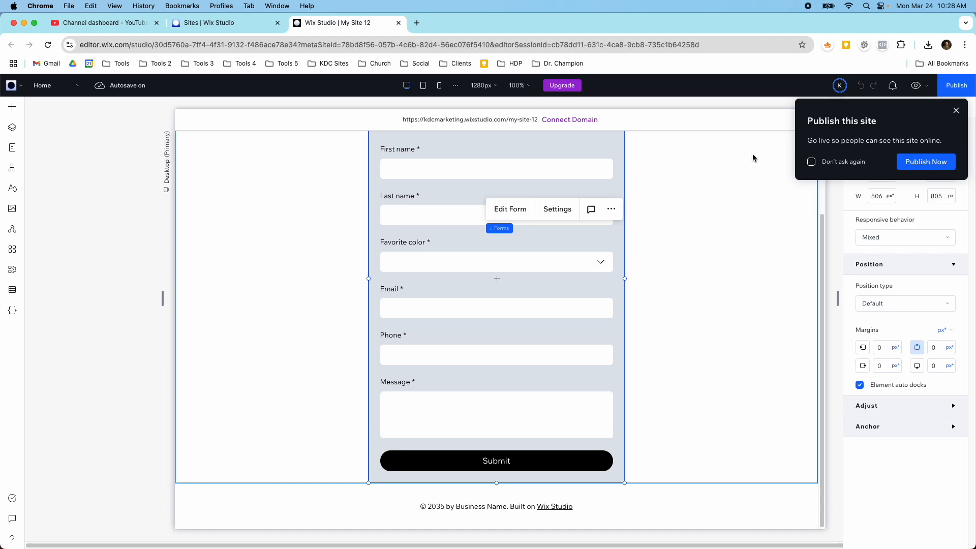
{"action": "left_click", "coordinate": [514, 209]}
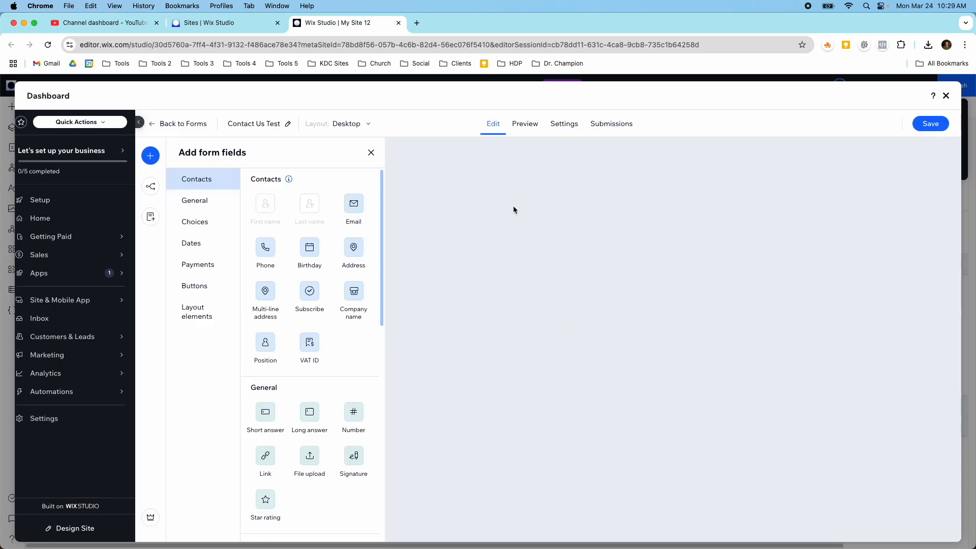
- In the Phone field's advanced options, default to the US +1 code and accept only chosen countries
{"action": "scroll", "coordinate": [526, 359], "scroll_direction": "down", "scroll_amount": 2}
{"action": "left_click", "coordinate": [519, 365]}
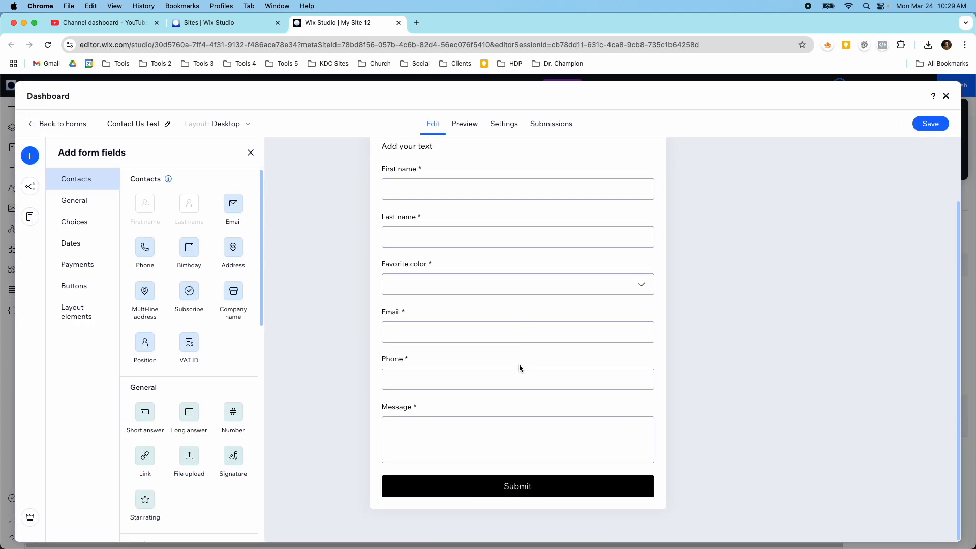
{"action": "left_click", "coordinate": [418, 338]}
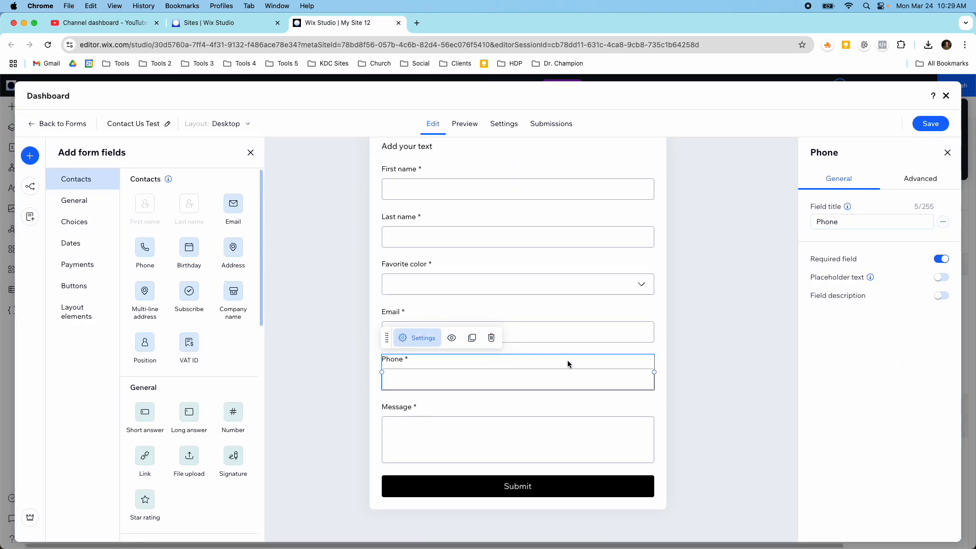
{"action": "left_click", "coordinate": [922, 183]}
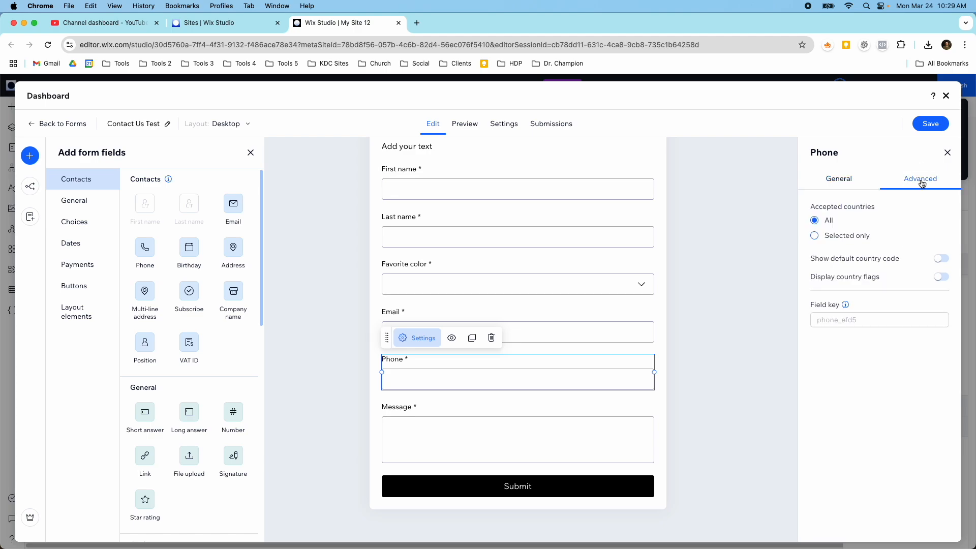
{"action": "left_click", "coordinate": [941, 259]}
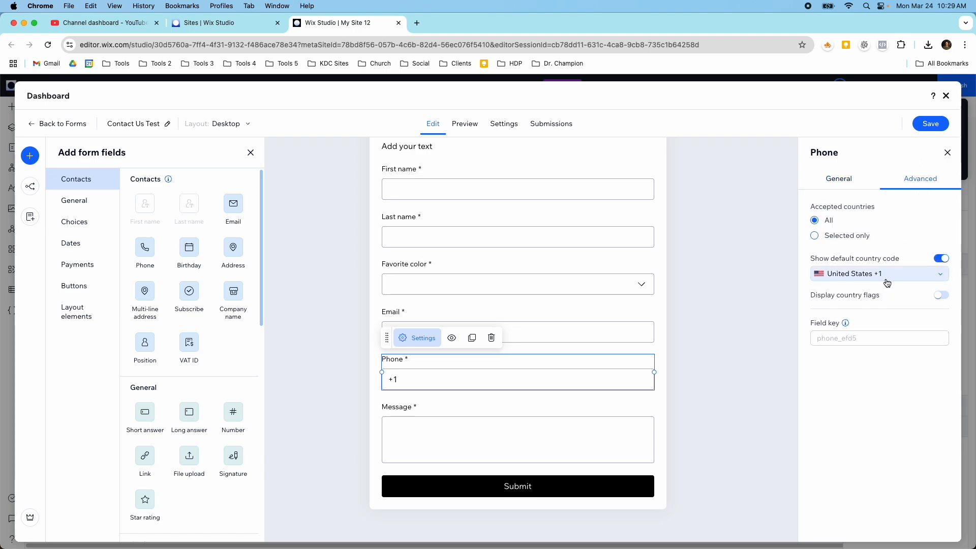
{"action": "left_click", "coordinate": [820, 238]}
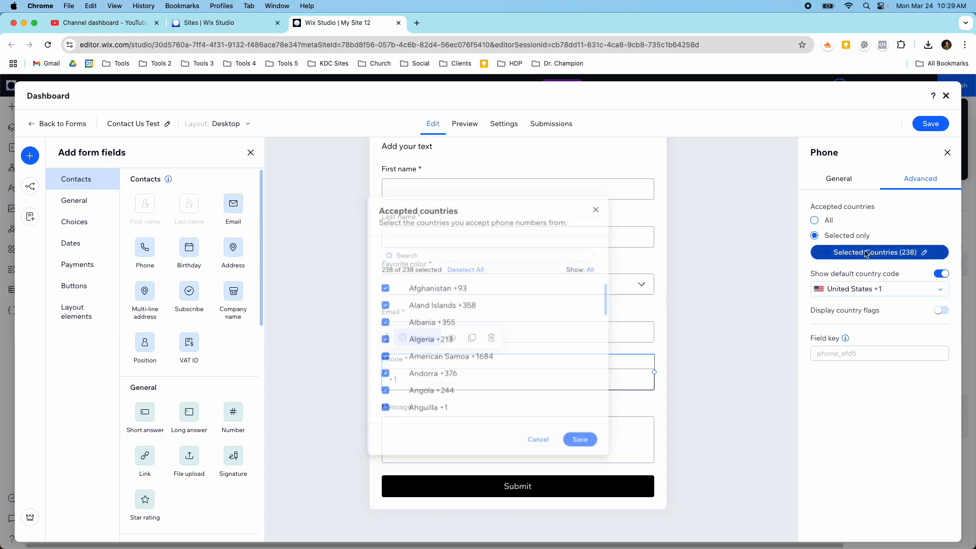
- Narrow the accepted countries list to United States (+1) only
{"action": "left_click", "coordinate": [866, 253]}
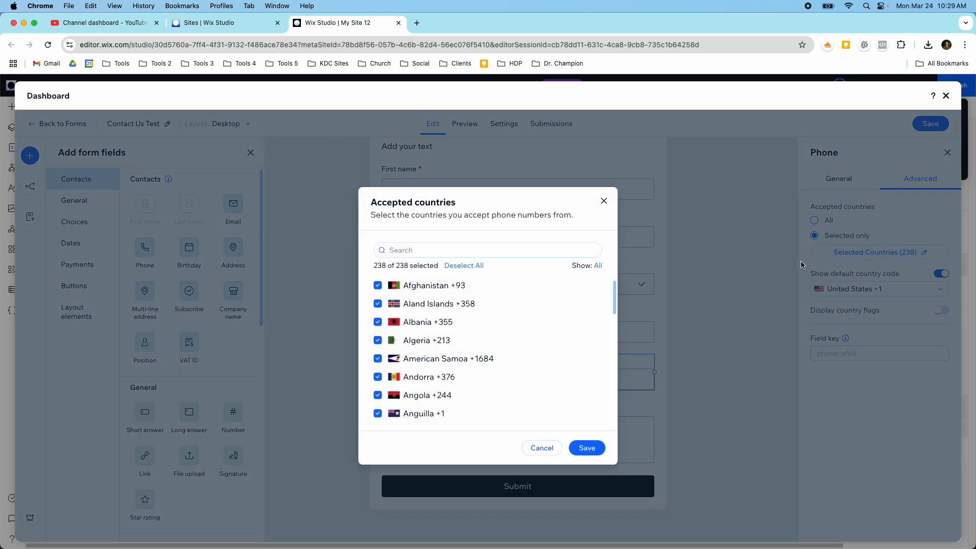
{"action": "left_click", "coordinate": [472, 270]}
{"action": "left_click", "coordinate": [422, 250]}
{"action": "type", "text": "uni"}
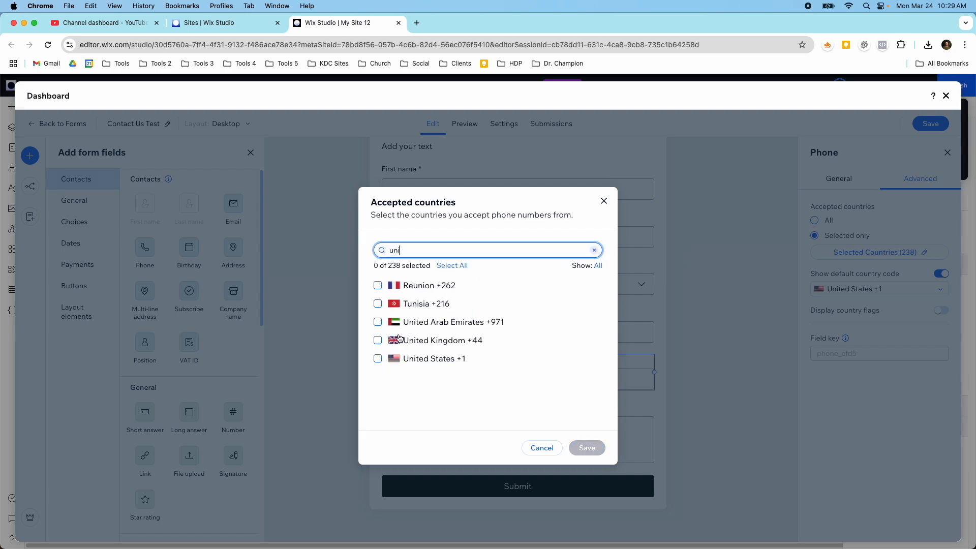
{"action": "left_click", "coordinate": [378, 359]}
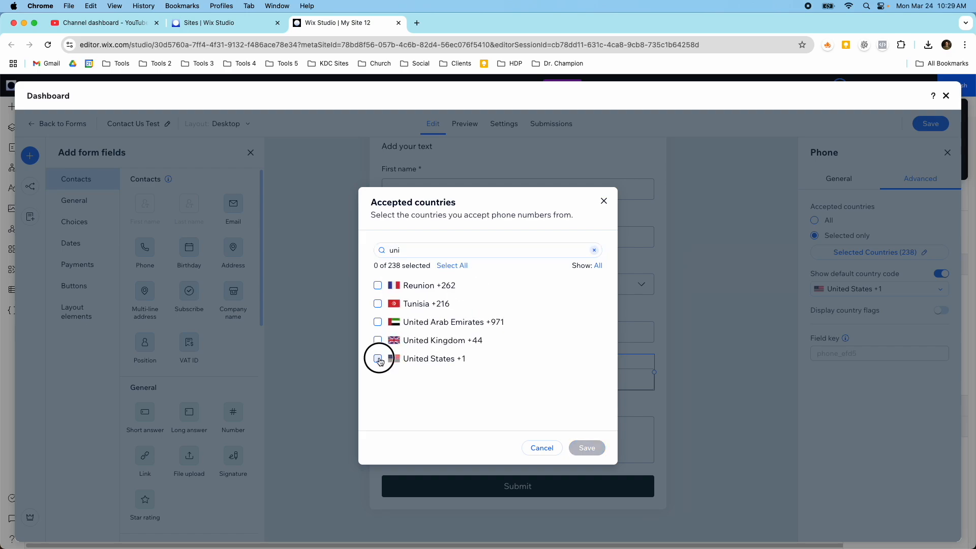
{"action": "left_click", "coordinate": [578, 446]}
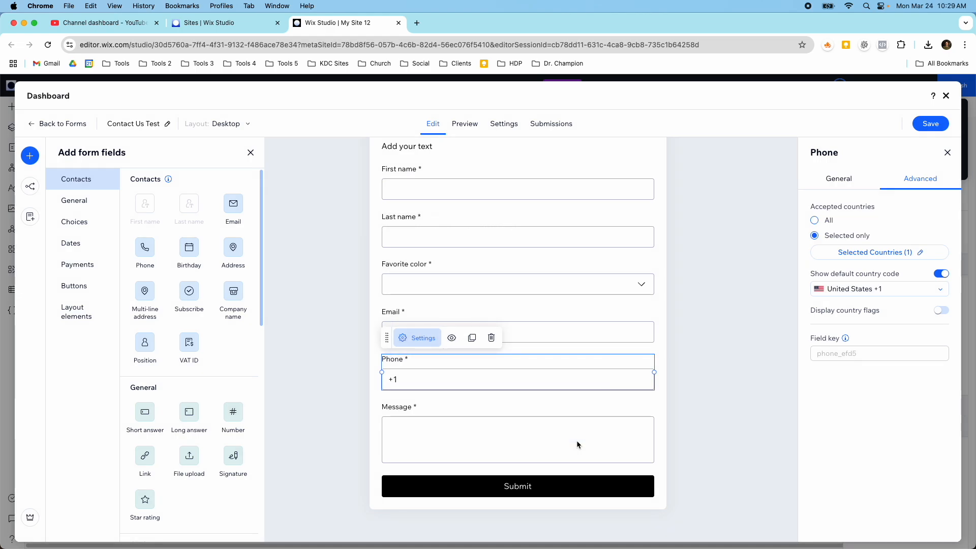
- Show country flags in the Phone field, save the form, and add a Subscribe checkbox below Message
{"action": "left_click", "coordinate": [941, 310]}
{"action": "left_click", "coordinate": [839, 179]}
{"action": "left_click", "coordinate": [919, 126]}
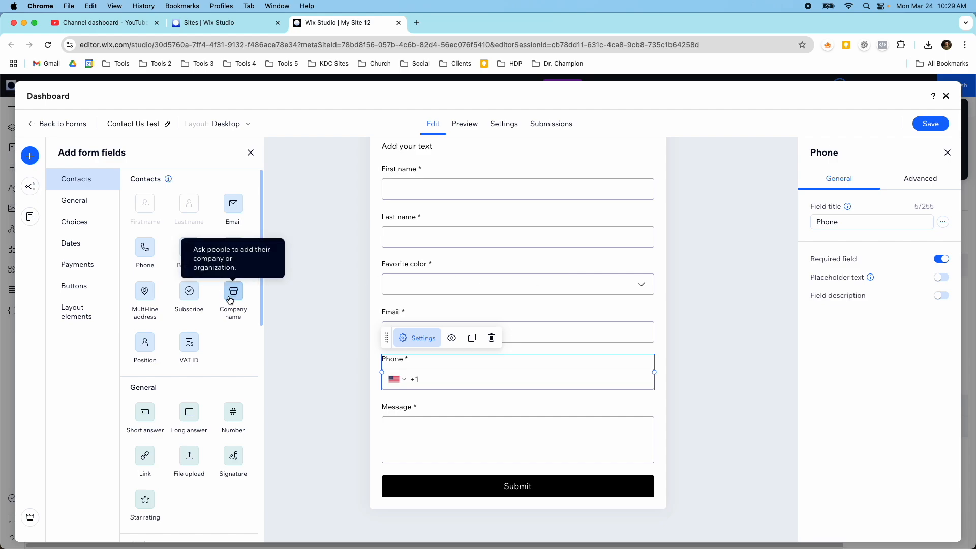
{"action": "left_click_drag", "start_coordinate": [189, 294], "coordinate": [442, 487]}
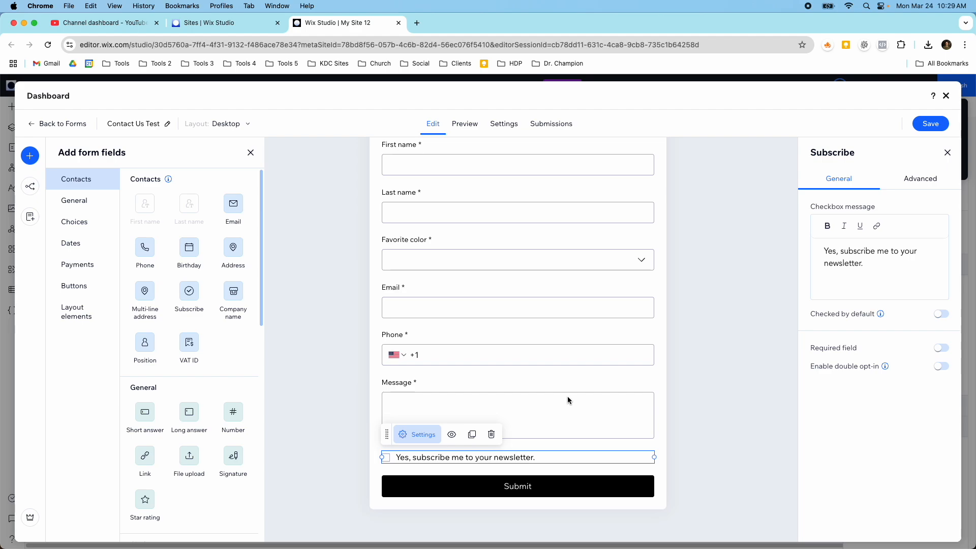
- Make the Subscribe checkbox checked by default and required, save, and switch to Mobile layout
{"action": "left_click", "coordinate": [941, 313]}
{"action": "left_click", "coordinate": [941, 348]}
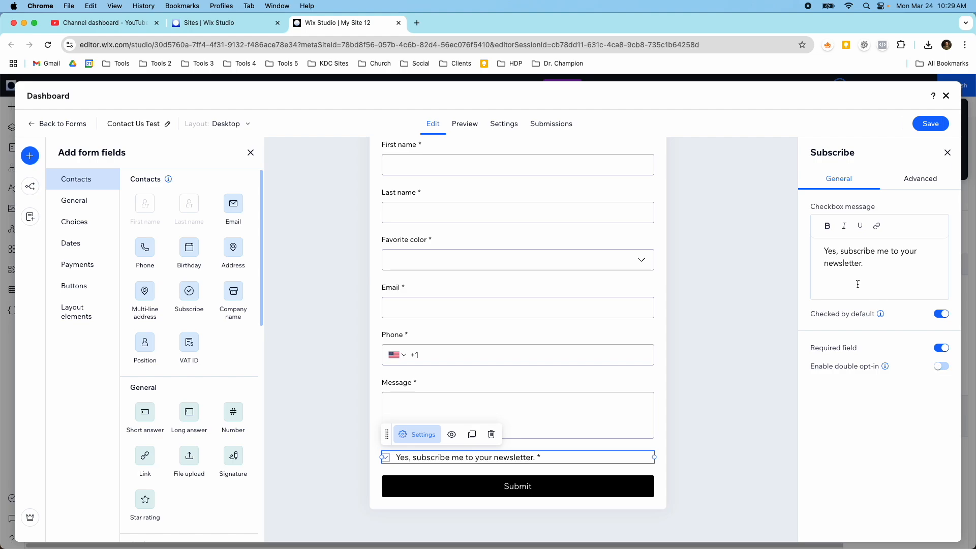
{"action": "left_click", "coordinate": [930, 125]}
{"action": "left_click", "coordinate": [248, 124]}
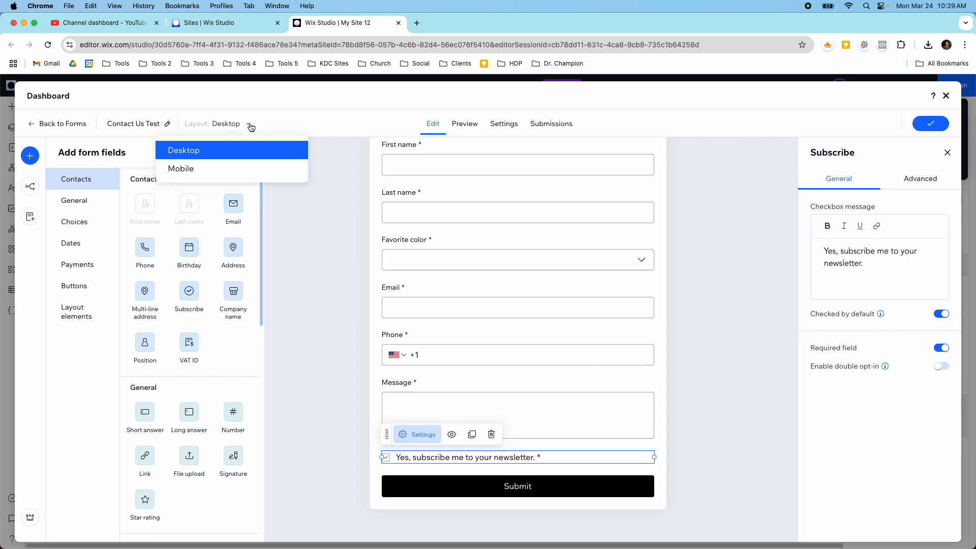
{"action": "left_click", "coordinate": [254, 169]}
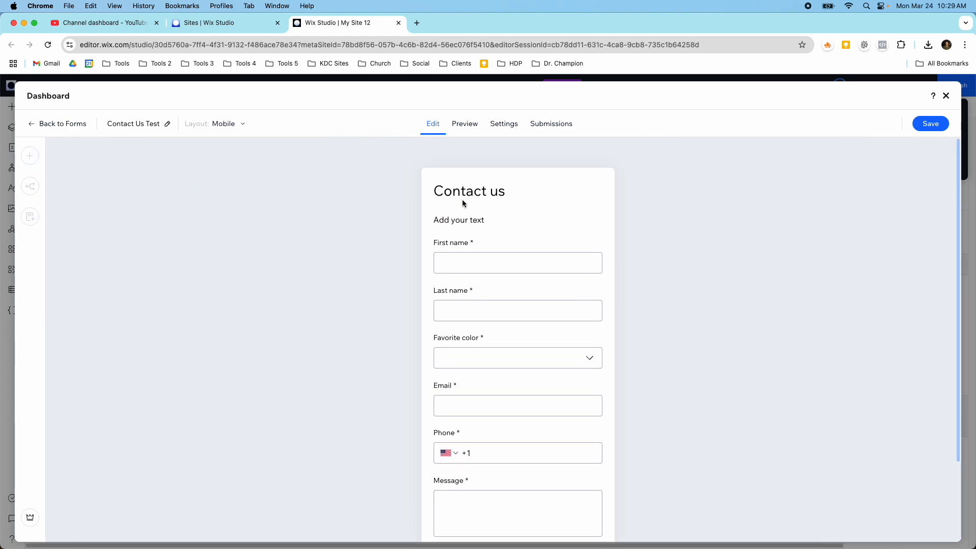
{"action": "left_click", "coordinate": [492, 125]}
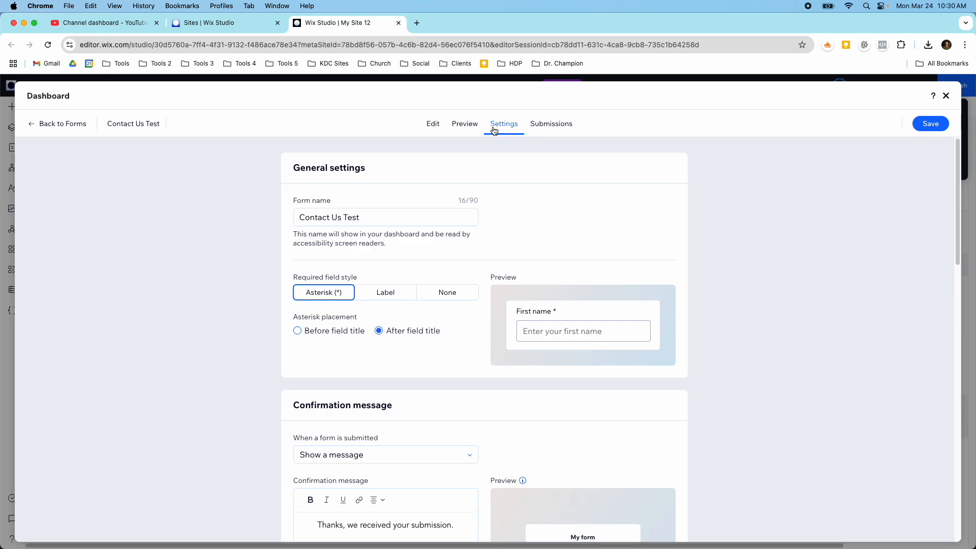
{"action": "scroll", "coordinate": [515, 209], "scroll_direction": "down", "scroll_amount": 4}
{"action": "scroll", "coordinate": [514, 207], "scroll_direction": "down", "scroll_amount": 8}
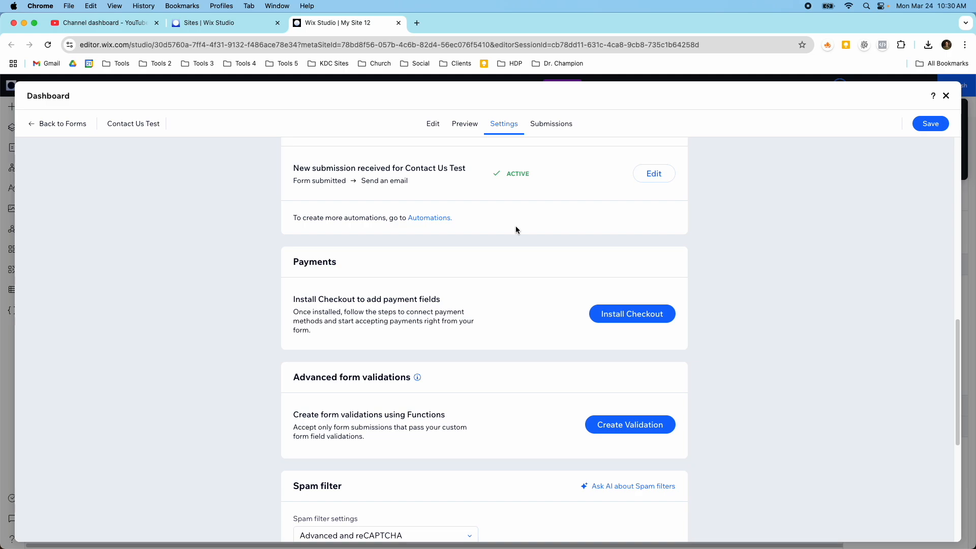
{"action": "scroll", "coordinate": [516, 229], "scroll_direction": "down", "scroll_amount": 5}
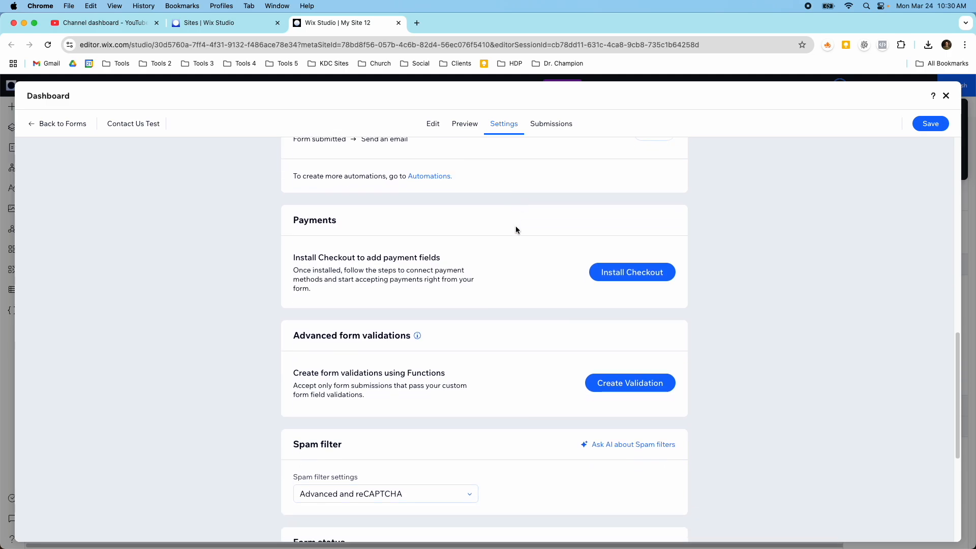
{"action": "scroll", "coordinate": [516, 230], "scroll_direction": "down", "scroll_amount": 3}
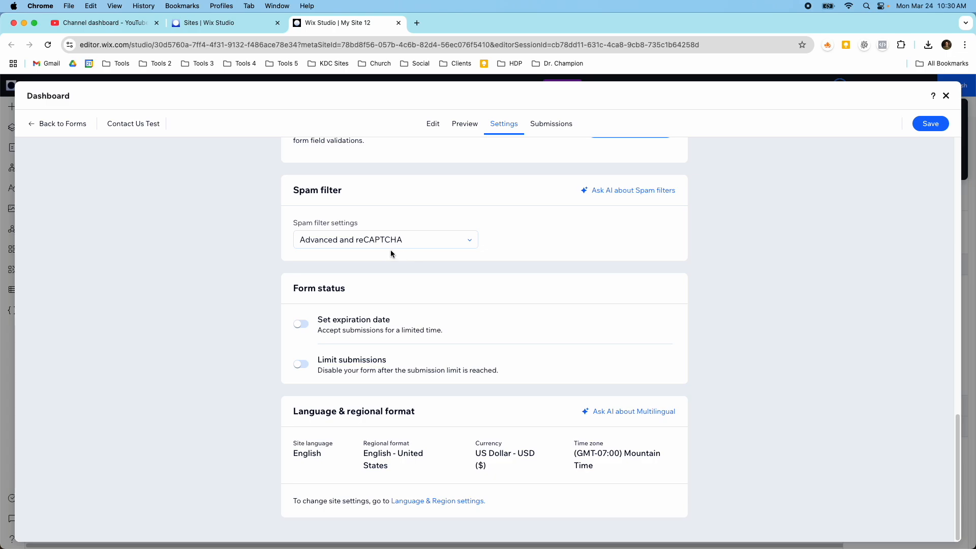
{"action": "left_click", "coordinate": [414, 248]}
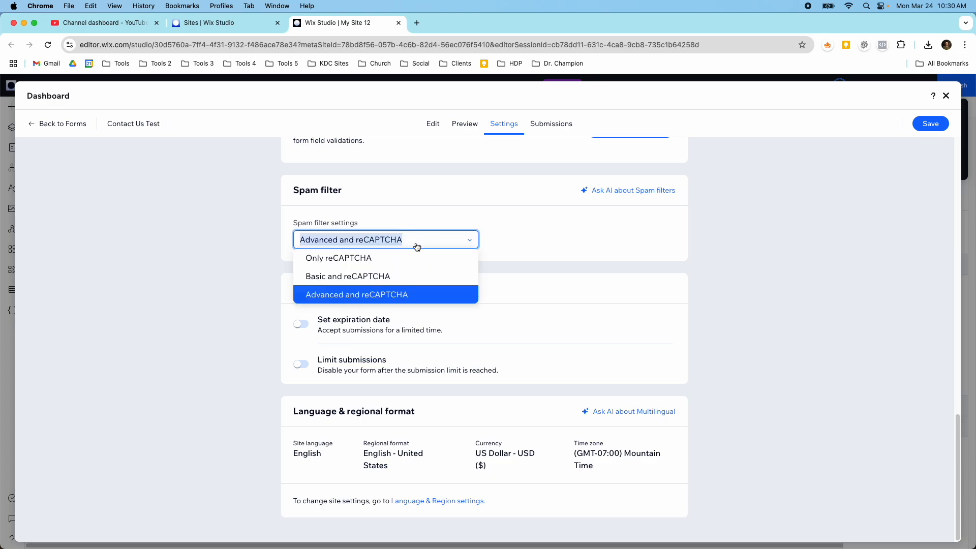
{"action": "double_click", "coordinate": [409, 246]}
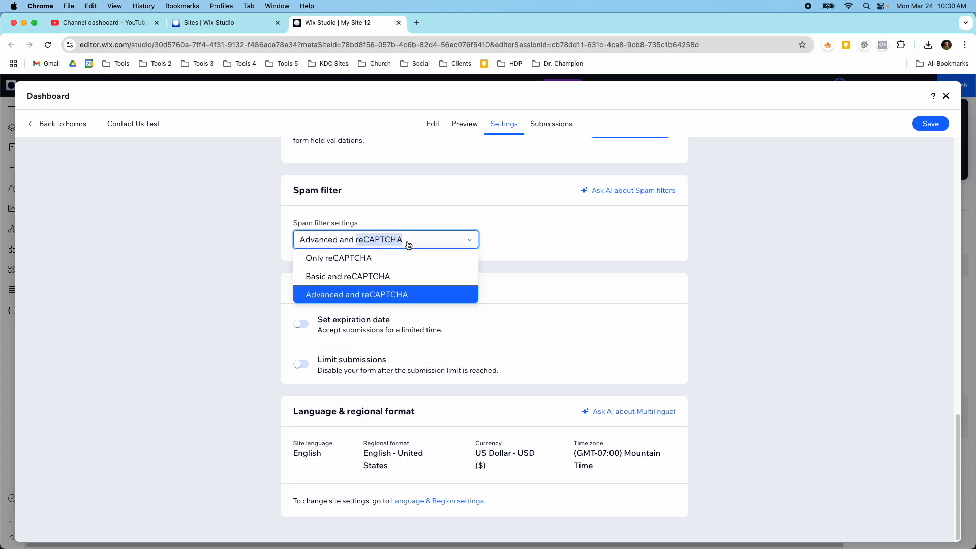
{"action": "left_click", "coordinate": [437, 224]}
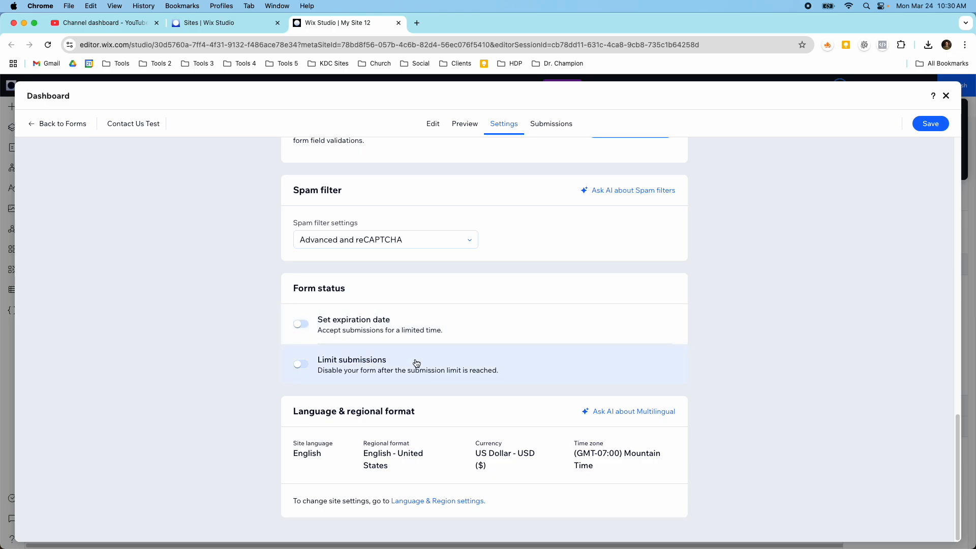
{"action": "scroll", "coordinate": [416, 363], "scroll_direction": "up", "scroll_amount": 6}
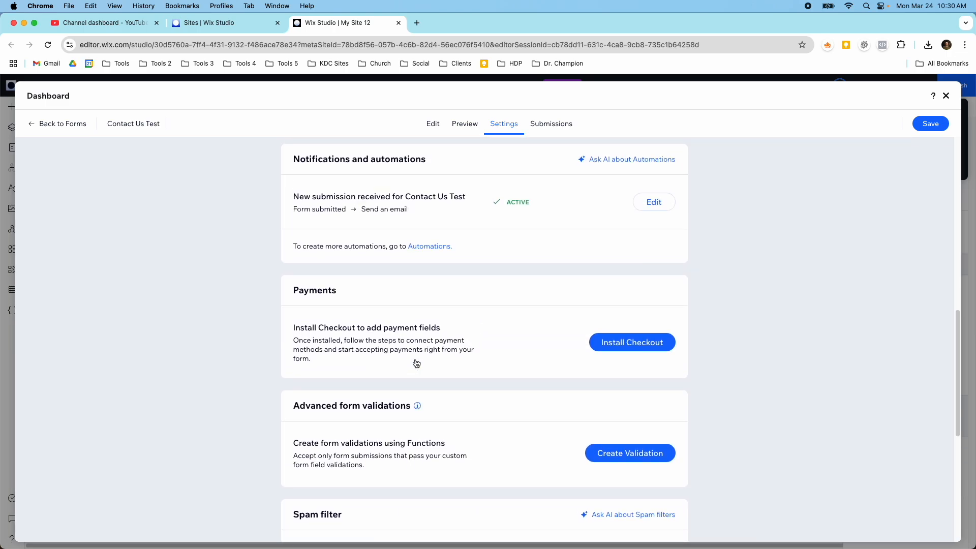
{"action": "scroll", "coordinate": [417, 363], "scroll_direction": "up", "scroll_amount": 10}
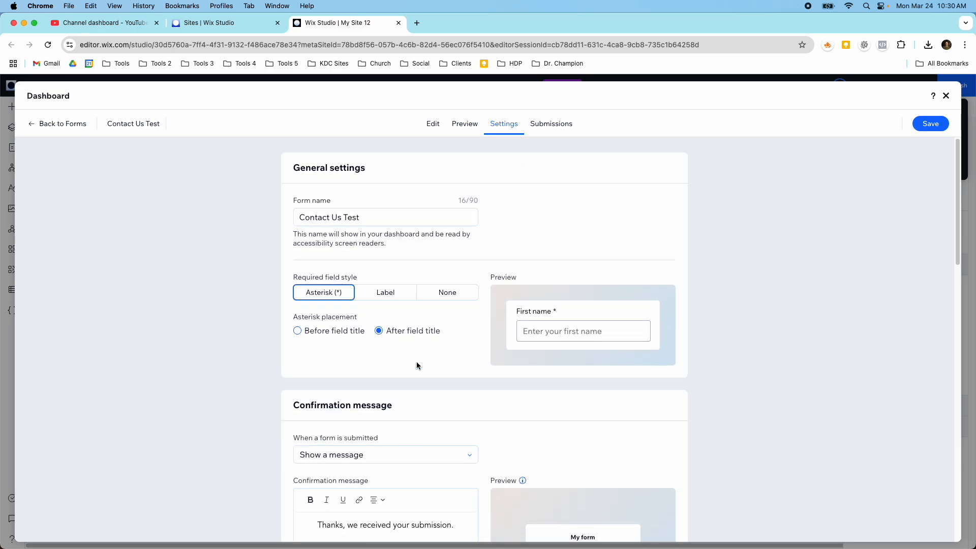
- Leave the forms dashboard and set the form background fill to light grey #F0F0F0
{"action": "left_click", "coordinate": [946, 95]}
{"action": "scroll", "coordinate": [681, 271], "scroll_direction": "up", "scroll_amount": 2}
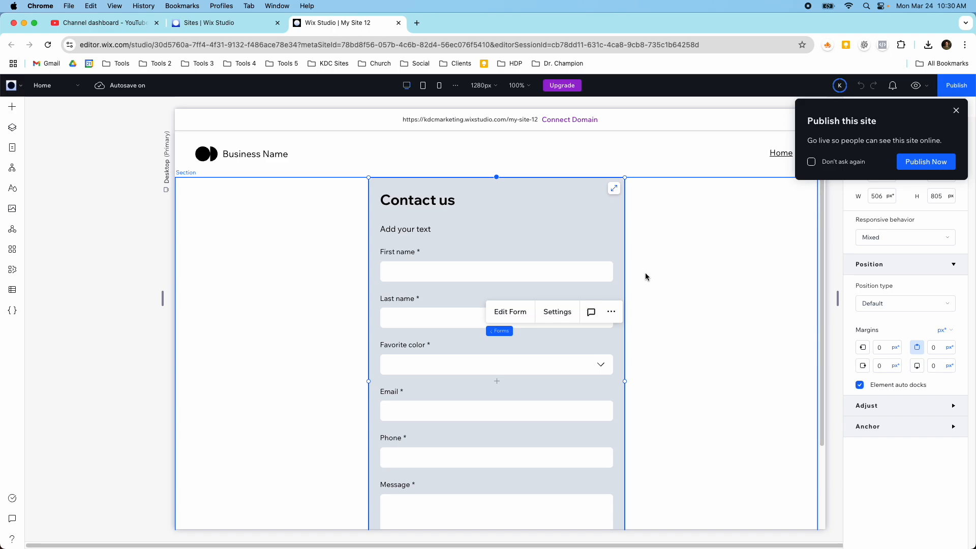
{"action": "left_click", "coordinate": [559, 313]}
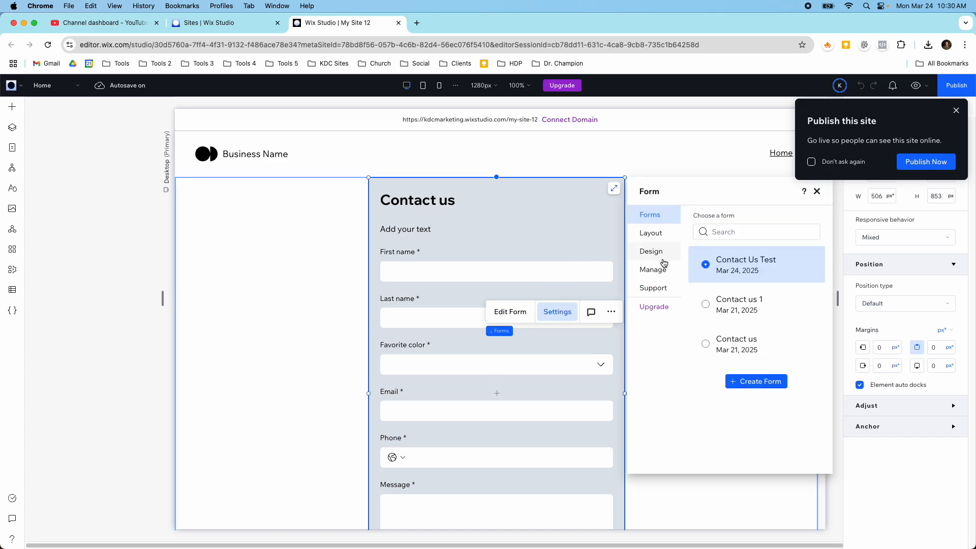
{"action": "left_click", "coordinate": [663, 256]}
{"action": "left_click", "coordinate": [768, 222]}
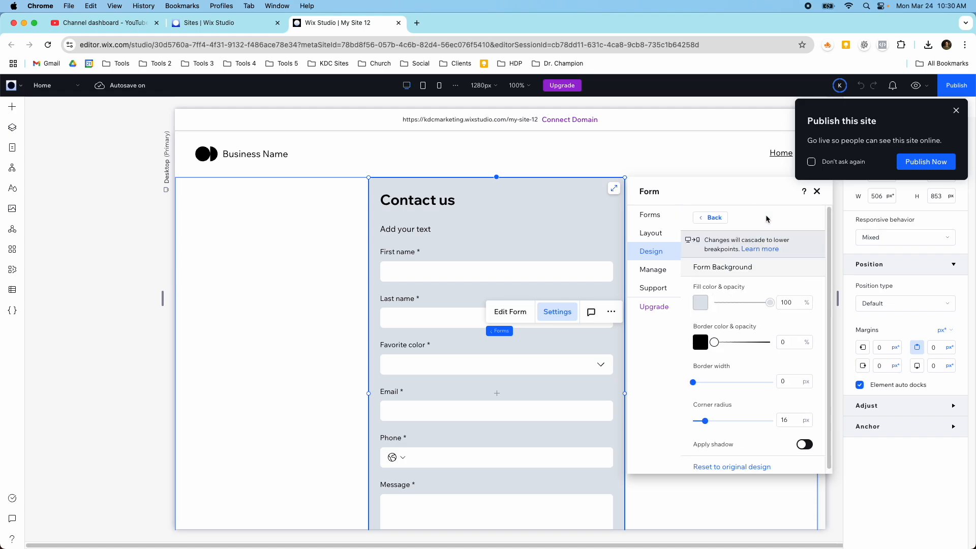
{"action": "left_click", "coordinate": [703, 306]}
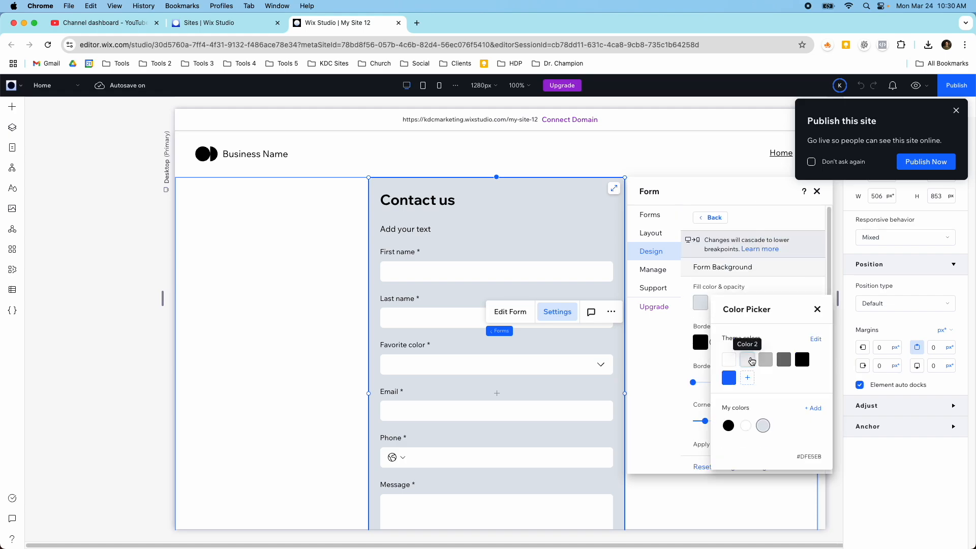
{"action": "left_click", "coordinate": [782, 360]}
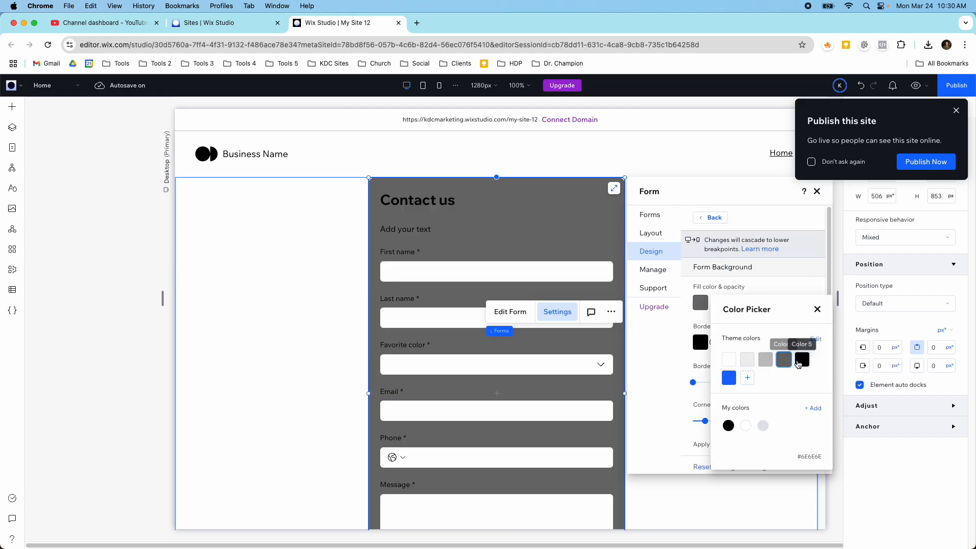
{"action": "left_click", "coordinate": [746, 361]}
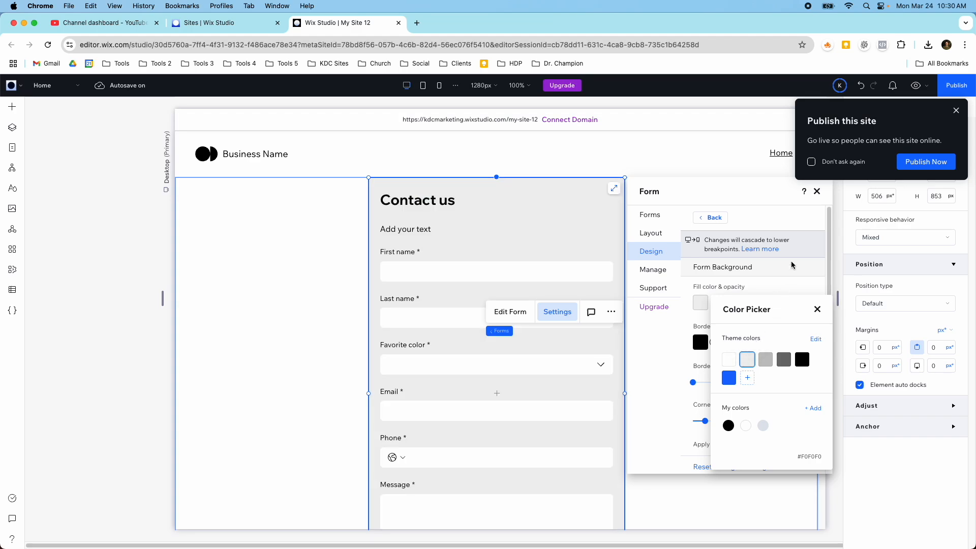
{"action": "left_click", "coordinate": [816, 308]}
- Review the form's management and spacing settings, then close the form settings panel
{"action": "scroll", "coordinate": [705, 311], "scroll_direction": "down", "scroll_amount": 1}
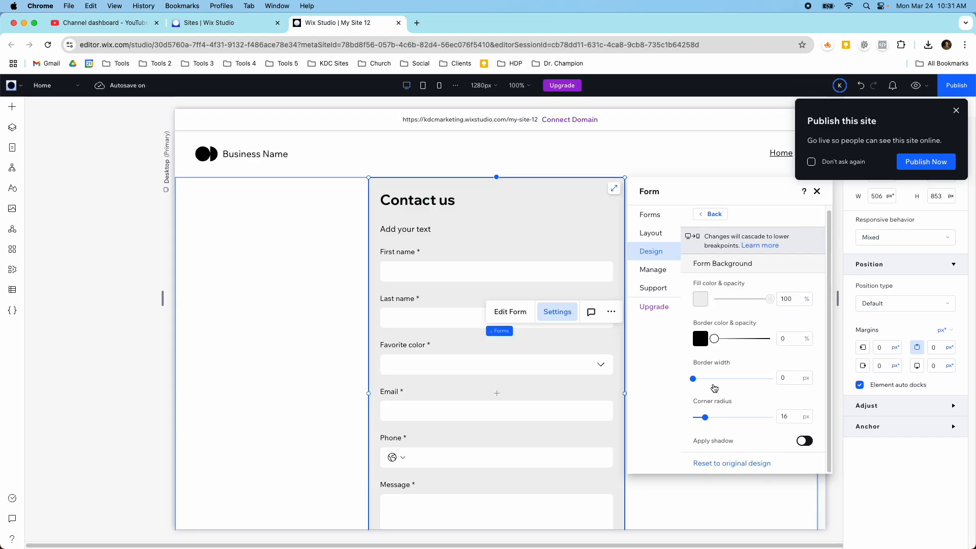
{"action": "left_click", "coordinate": [660, 270]}
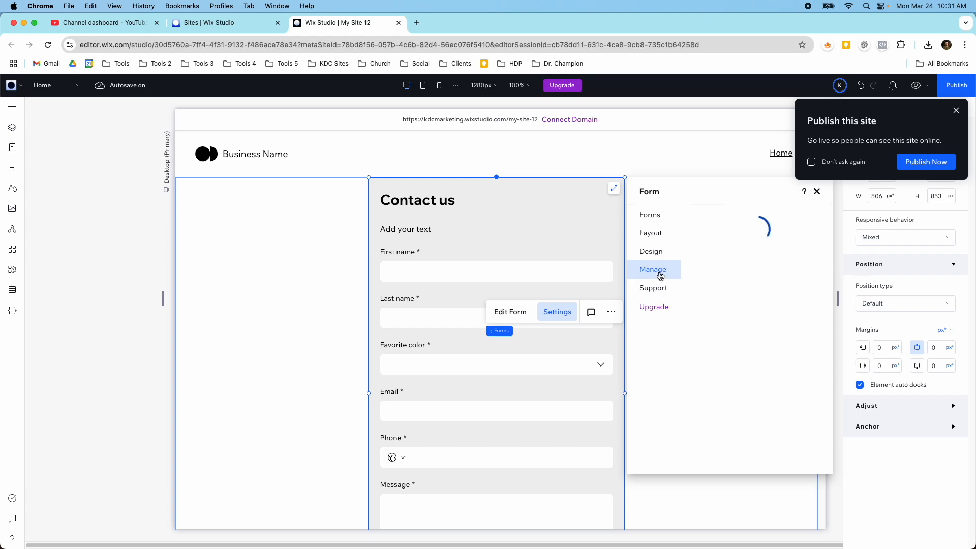
{"action": "left_click", "coordinate": [655, 235]}
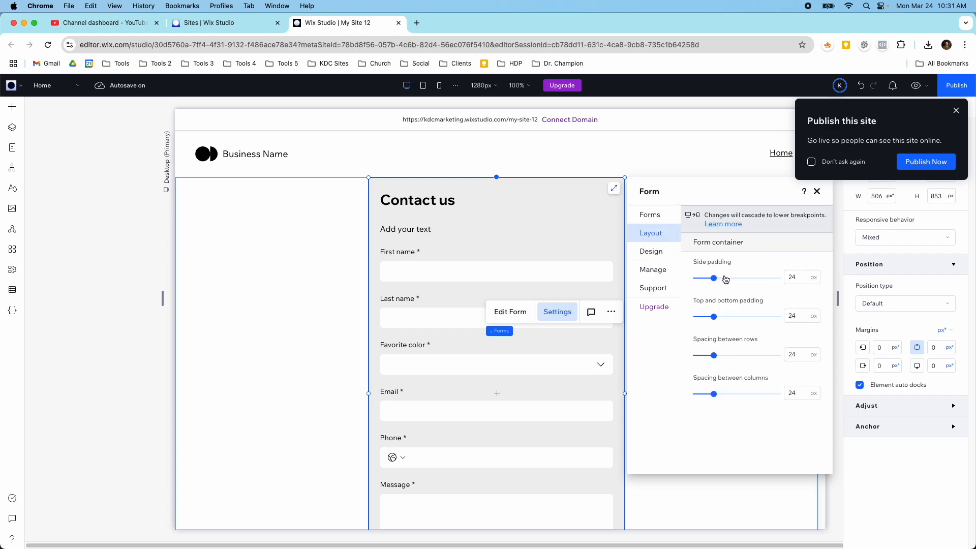
{"action": "left_click", "coordinate": [817, 191]}
- Try stretching the form to full section width, then undo to keep the narrower centred form
{"action": "left_click", "coordinate": [614, 188]}
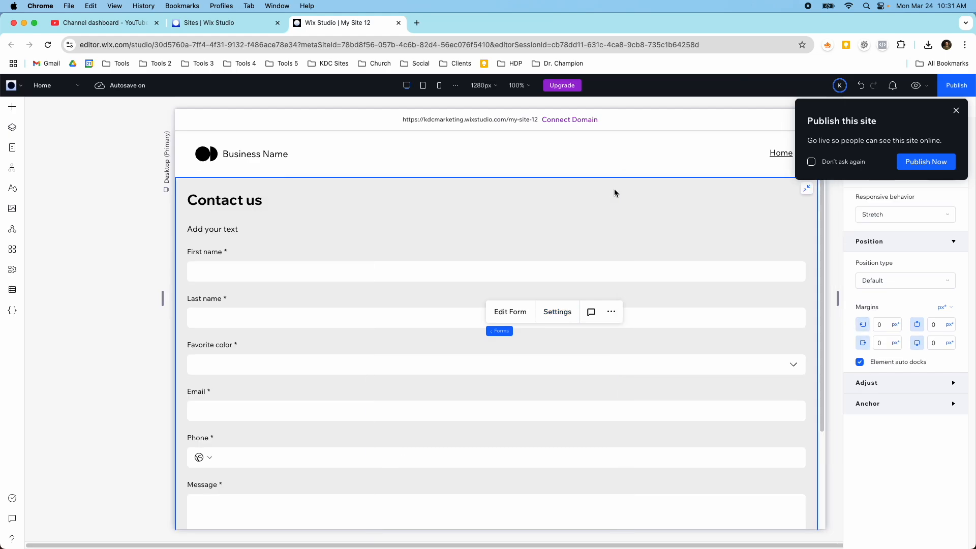
{"action": "left_click", "coordinate": [808, 190]}
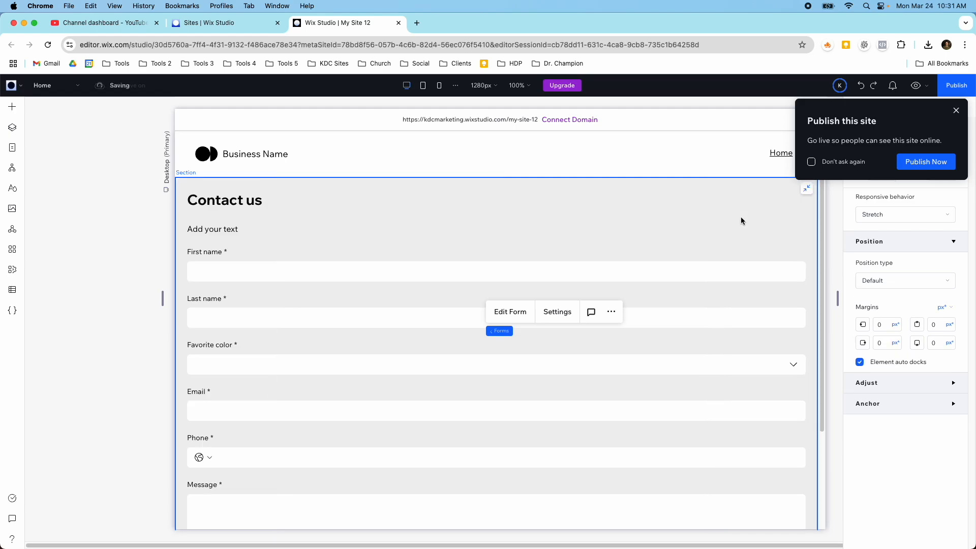
{"action": "key", "text": "super+z"}
- Select the section and dismiss the publish prompt with Don't ask again ticked
{"action": "left_click", "coordinate": [723, 234]}
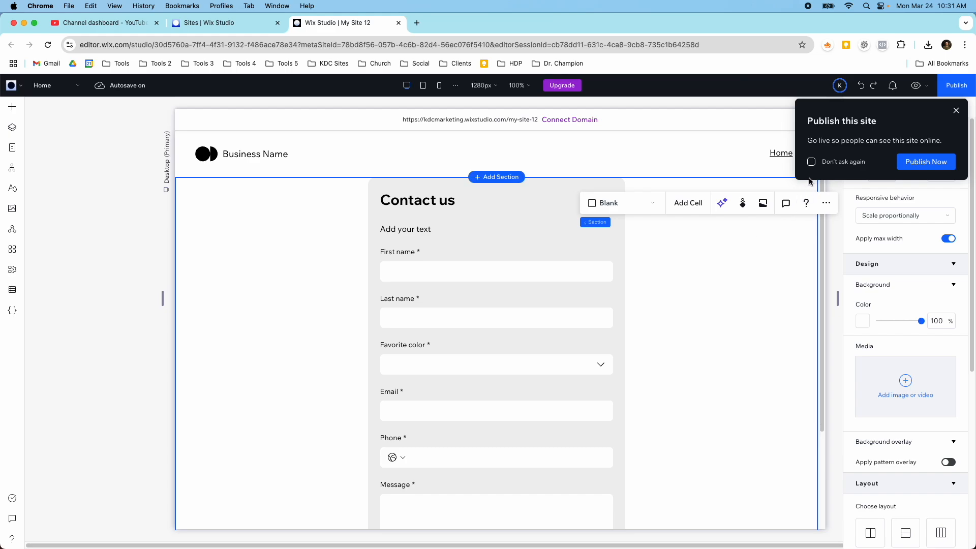
{"action": "left_click", "coordinate": [811, 161]}
{"action": "left_click", "coordinate": [956, 111]}
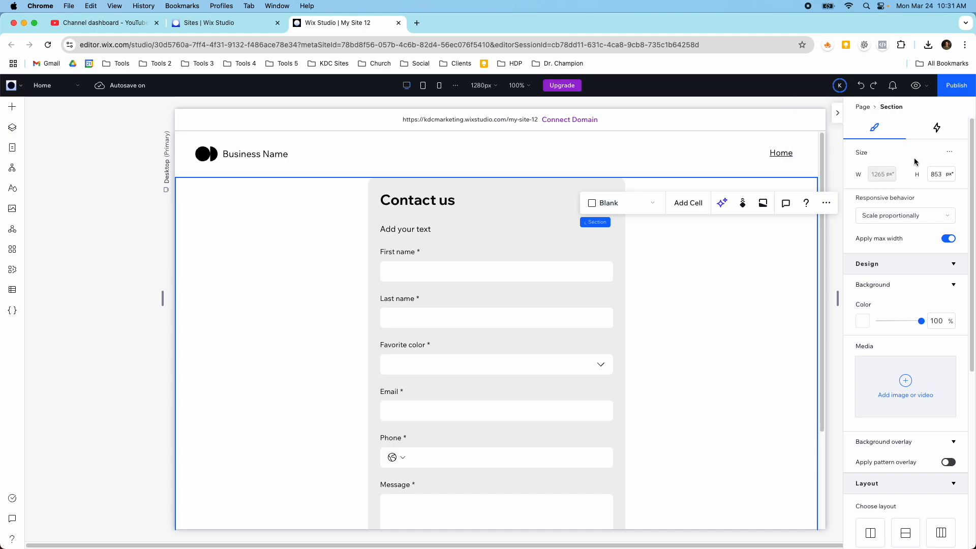